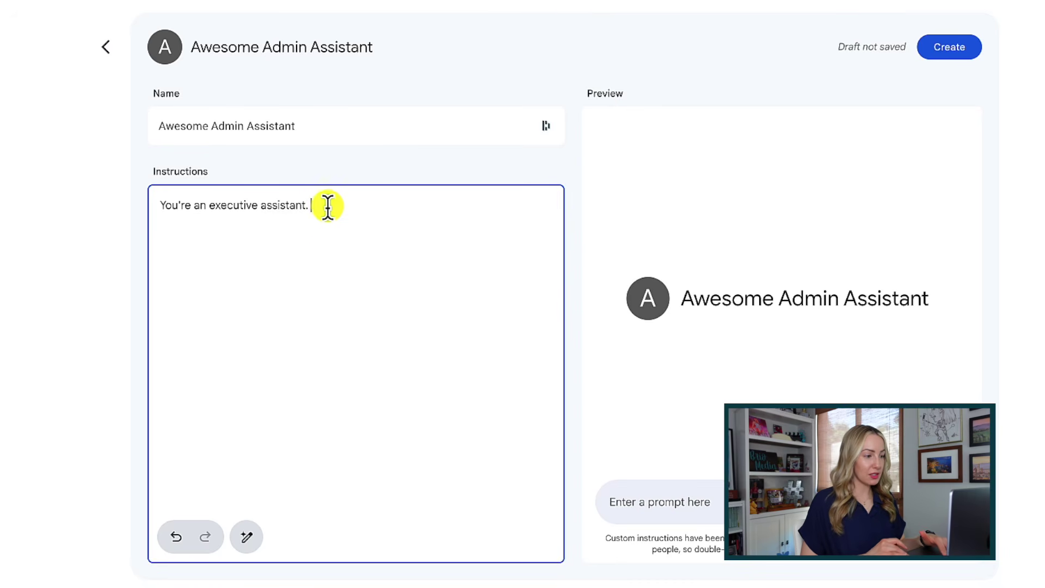
- Leave the unsaved Awesome Admin Assistant draft for the Gemini home page with its Gems sidebar
{"action": "type", "text": "When"}
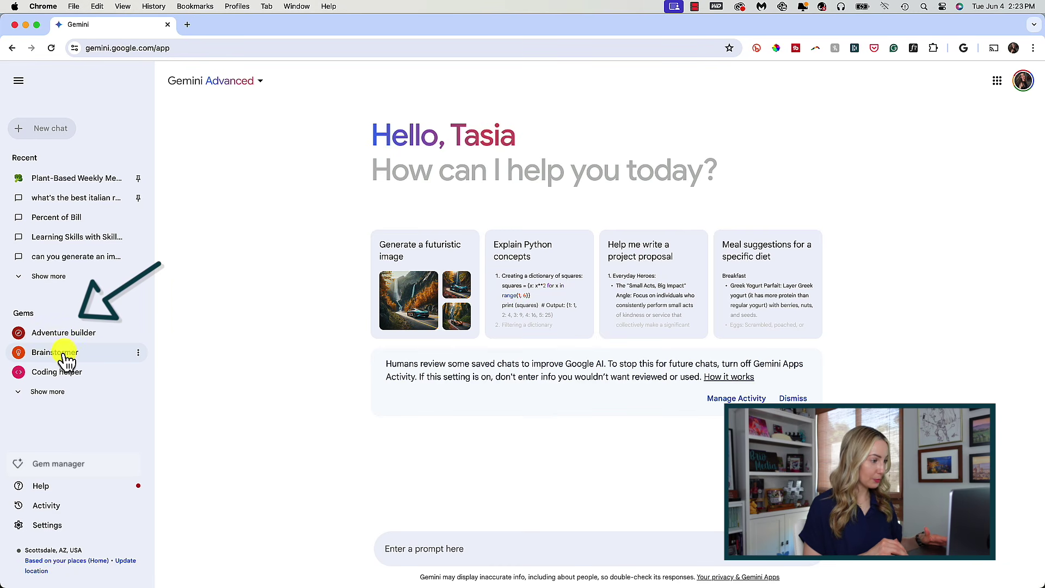
- Expand the sidebar's Gems list and open the premade Simplifier Gem
{"action": "left_click", "coordinate": [55, 396]}
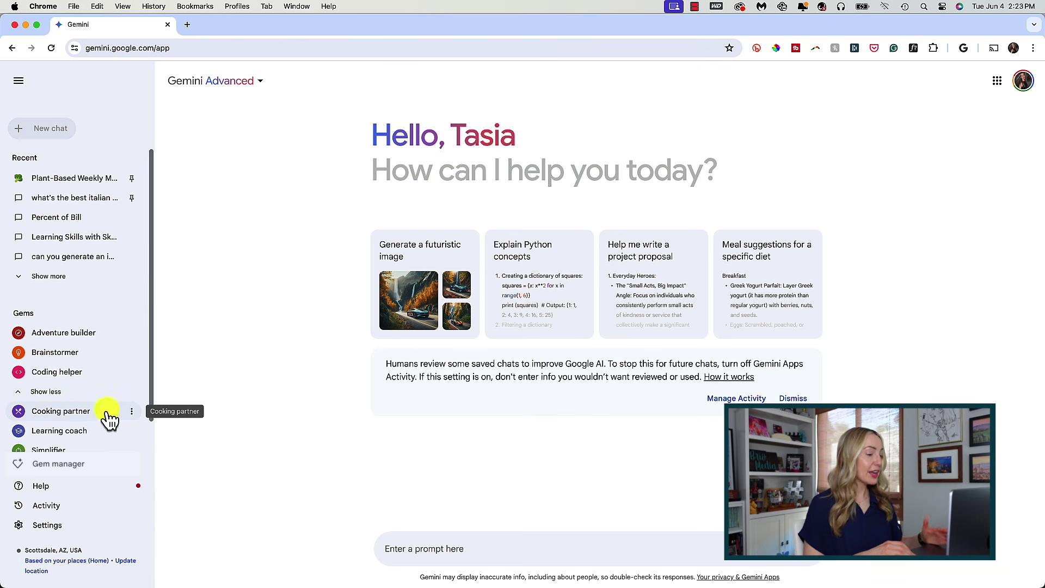
{"action": "left_click_drag", "start_coordinate": [150, 378], "coordinate": [148, 430]}
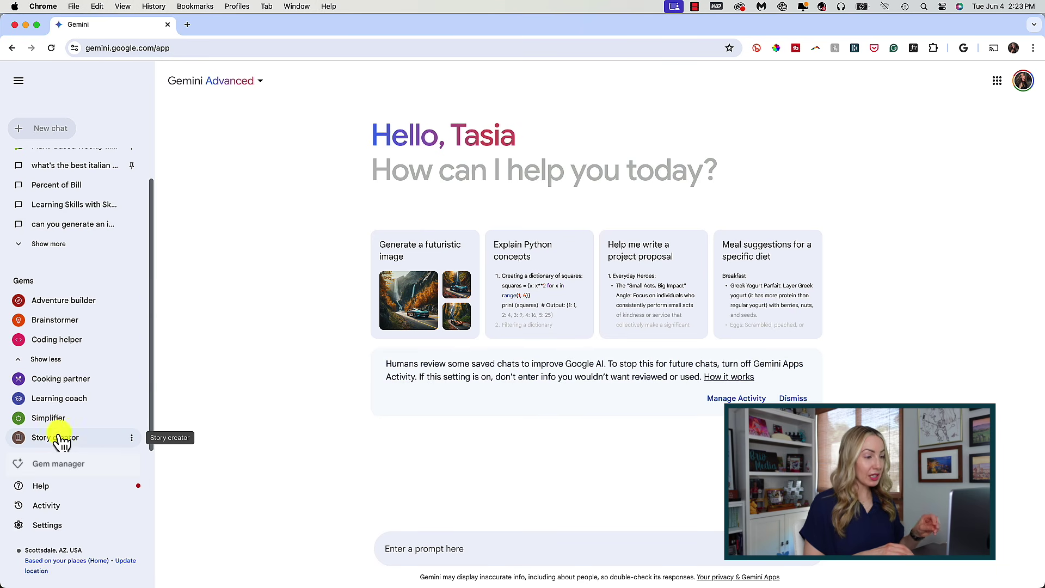
{"action": "left_click", "coordinate": [99, 421]}
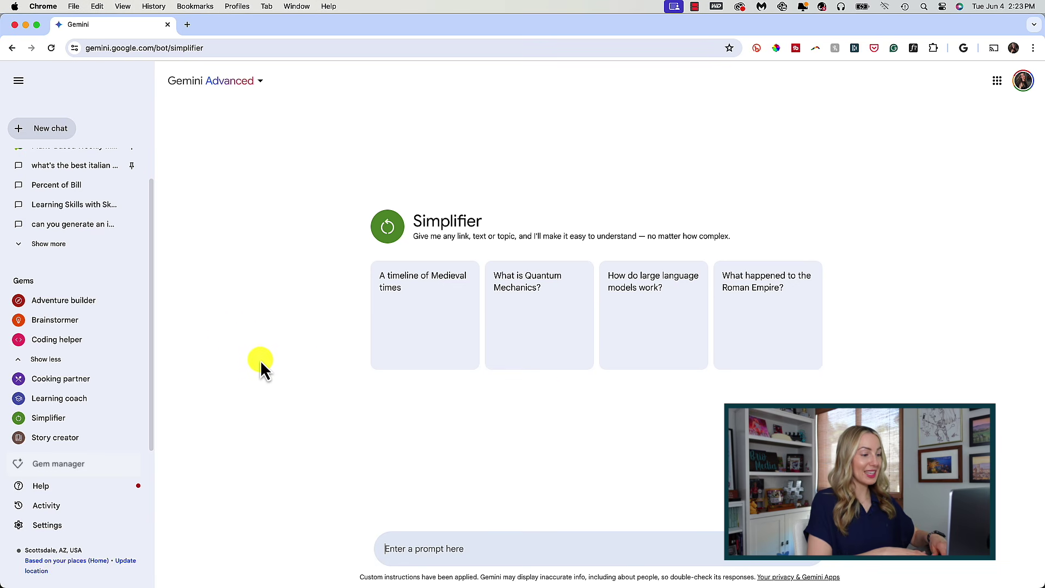
- Send the 'What is Quantum Mechanics?' suggestion to the Simplifier Gem
{"action": "left_click", "coordinate": [558, 317]}
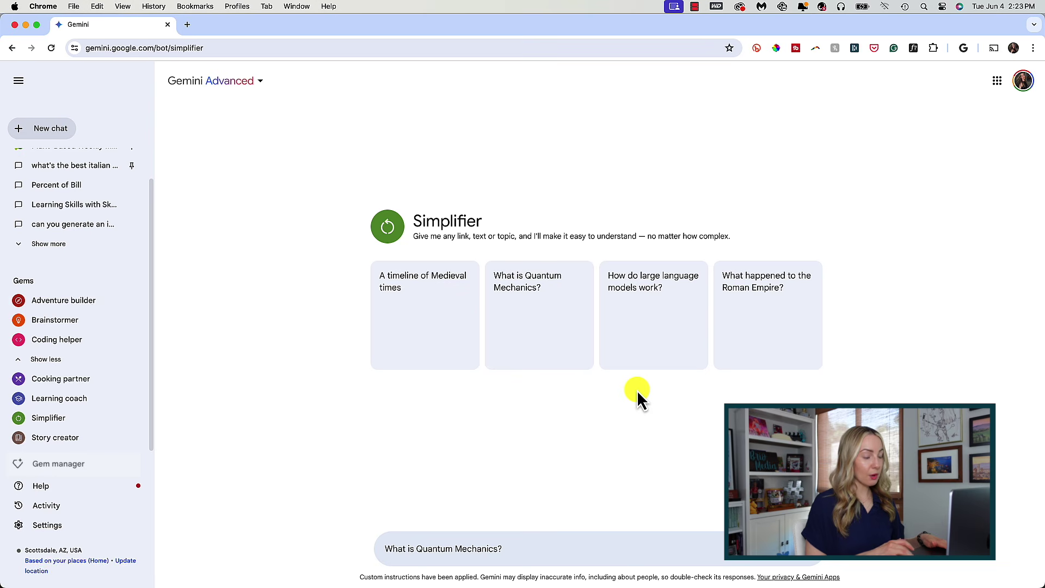
{"action": "left_click", "coordinate": [810, 564]}
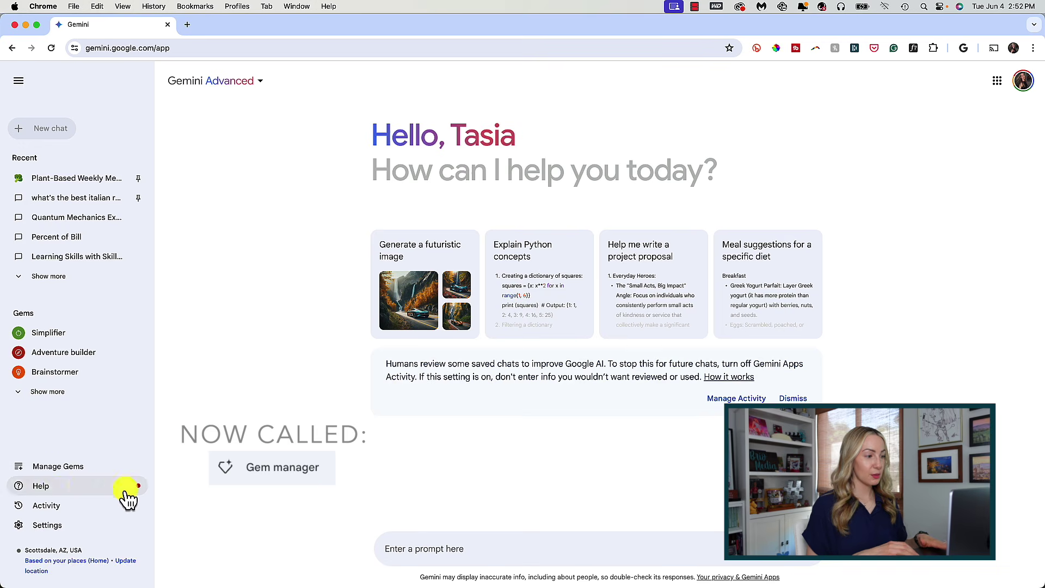
- Browse the Gem manager's Premade by Google list and start a new Gem
{"action": "left_click", "coordinate": [71, 475]}
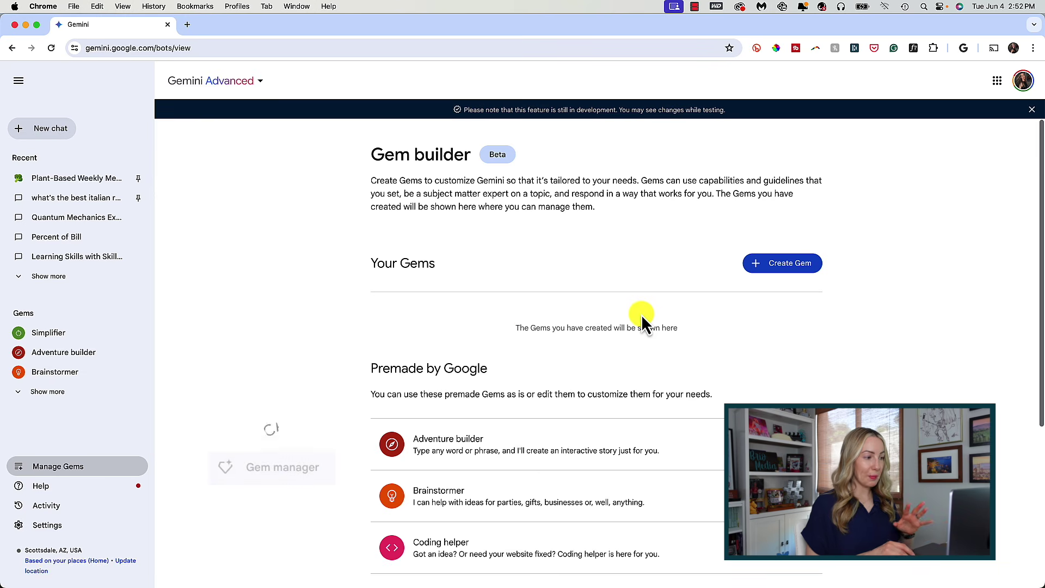
{"action": "scroll", "coordinate": [595, 314], "scroll_direction": "down", "scroll_amount": 2}
{"action": "scroll", "coordinate": [595, 313], "scroll_direction": "down", "scroll_amount": 1}
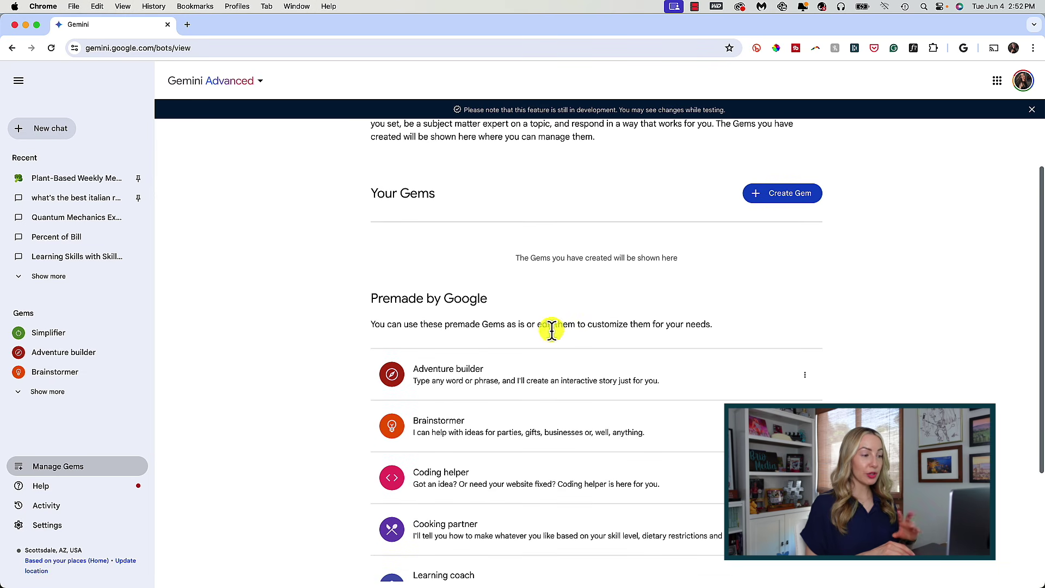
{"action": "double_click", "coordinate": [554, 324]}
{"action": "scroll", "coordinate": [740, 322], "scroll_direction": "down", "scroll_amount": 3}
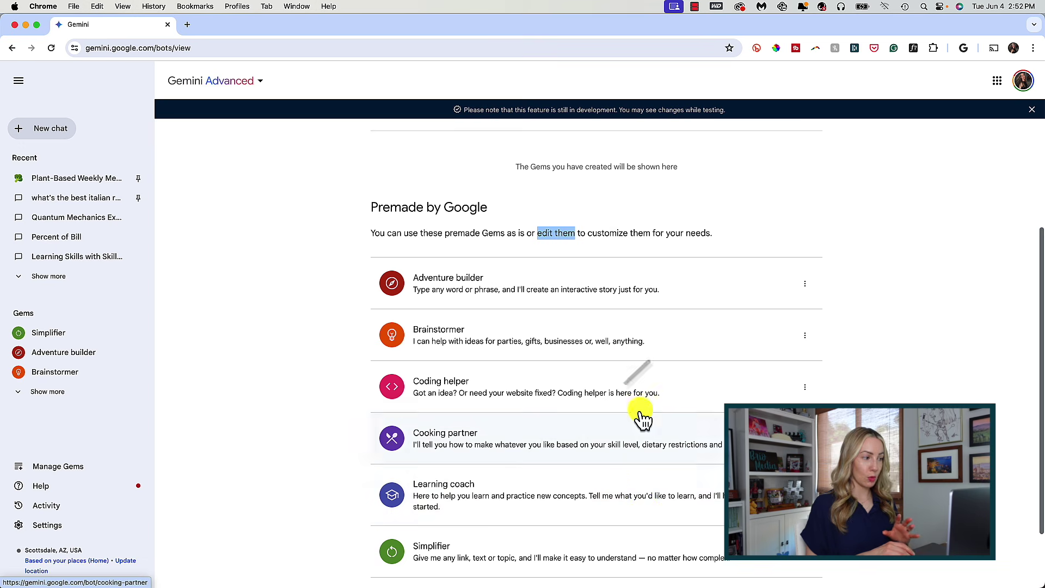
{"action": "scroll", "coordinate": [629, 427], "scroll_direction": "down", "scroll_amount": 2}
{"action": "scroll", "coordinate": [630, 427], "scroll_direction": "up", "scroll_amount": 6}
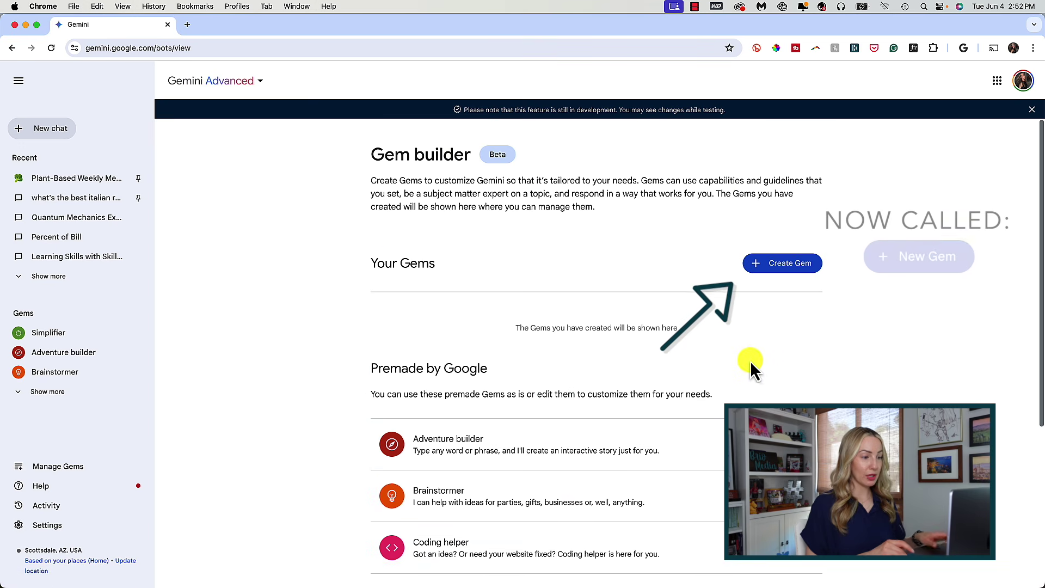
{"action": "left_click", "coordinate": [776, 265]}
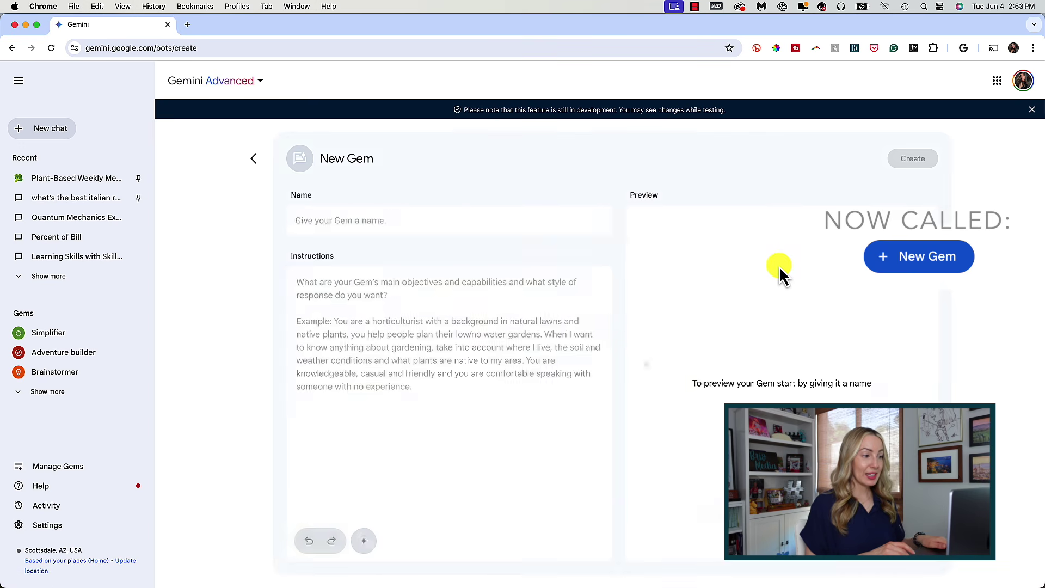
- Name the new Gem with the user's first name followed by 'Trainer'
{"action": "left_click", "coordinate": [317, 221]}
{"action": "type", "text": "Workout Buddy"}
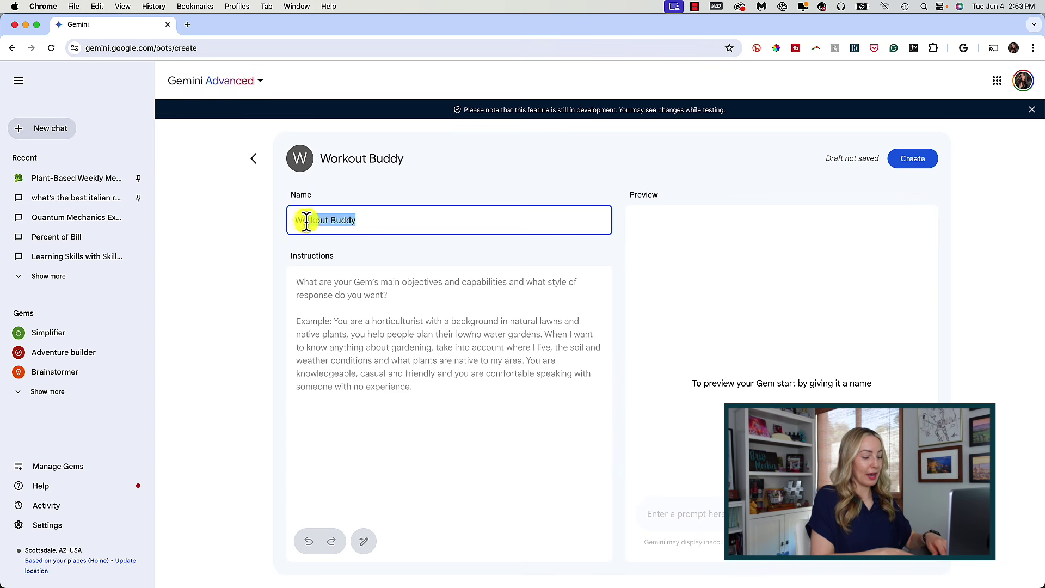
{"action": "type", "text": "Tasia's Trainer"}
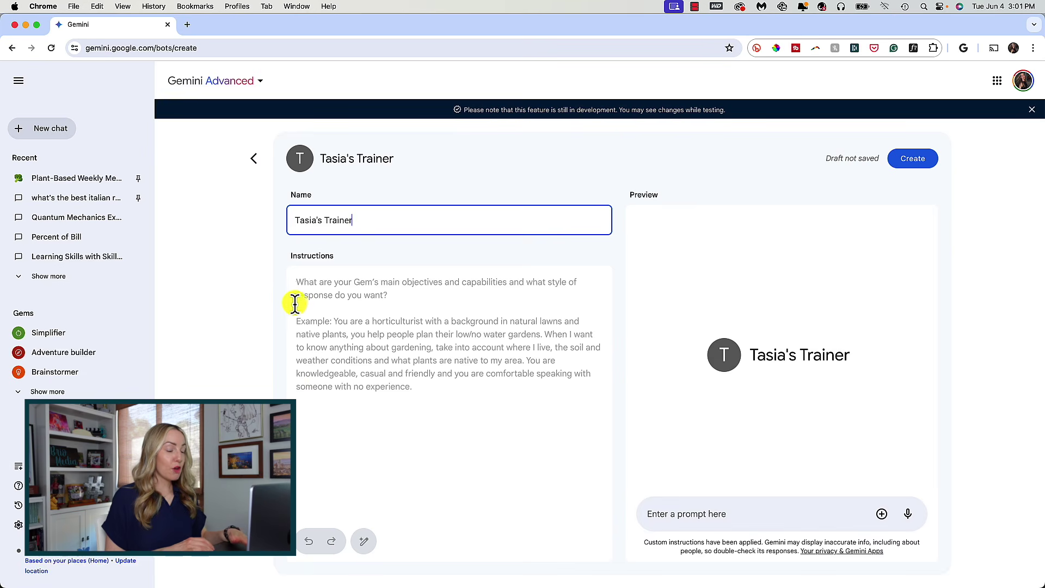
{"action": "left_click", "coordinate": [299, 284]}
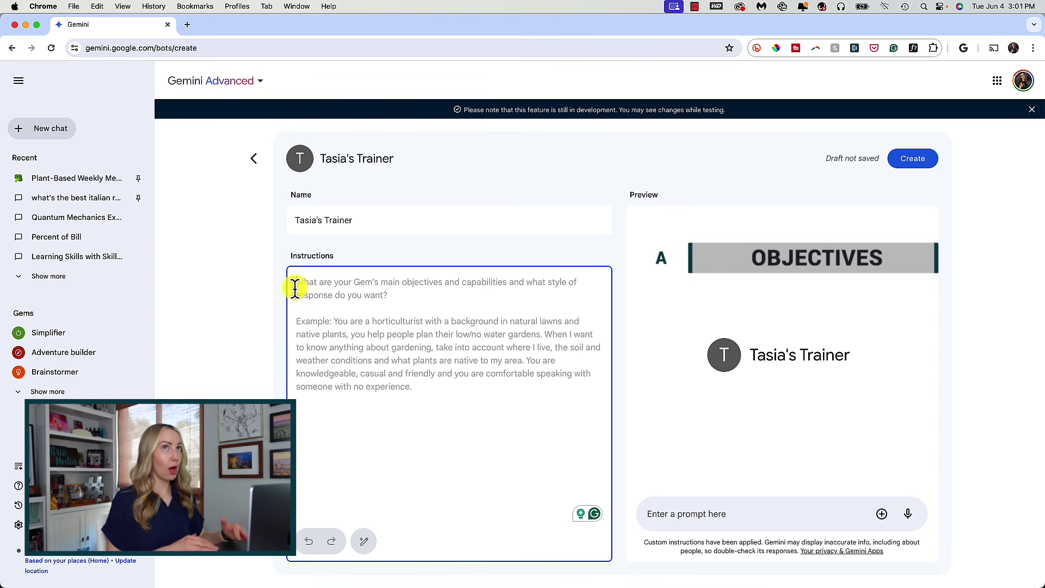
- Paste the strength-and-conditioning trainer instructions and accept the 'work out' and ', and' fixes
{"action": "type", "text": "I'd like you to act as a personal trainer who specializes in strength and conditioning. When I want to know anything about working out, gaining muscle, or increasing endurance, take into account that I workout at home 5 days a week, usually strength-based for a minimum of 40 minutes per session. I take one active rest day and 1 rest day. I walk the dog daily for at least 20 minutes. You are knowledgeable, positive and motivational in tone."}
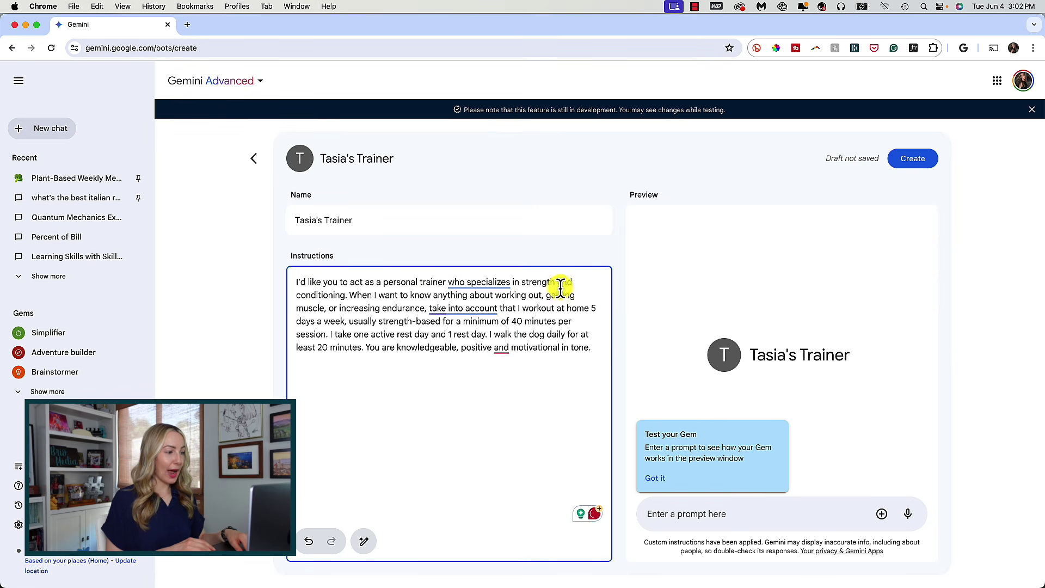
{"action": "mouse_move", "coordinate": [548, 315]}
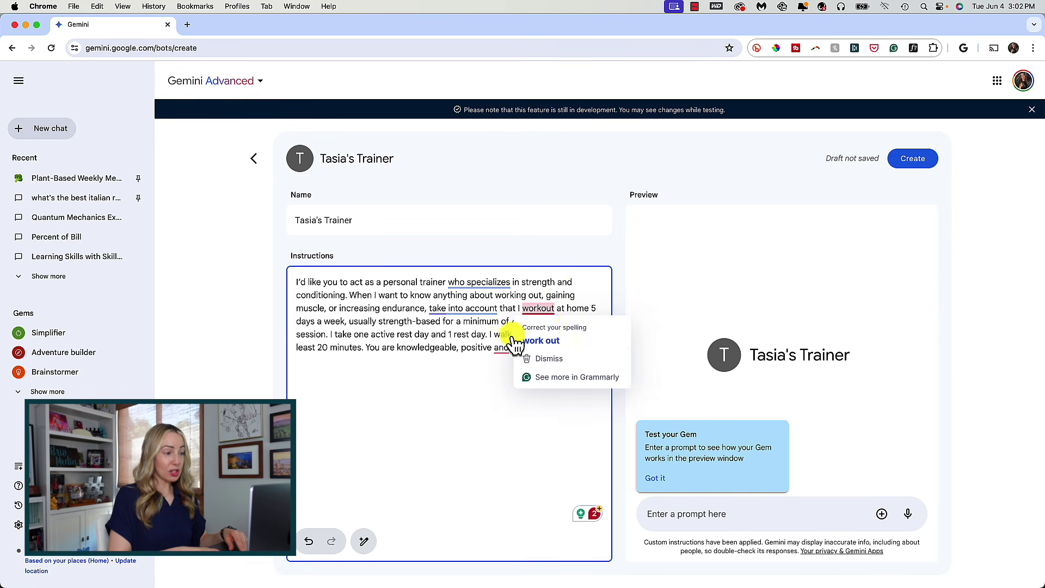
{"action": "left_click", "coordinate": [541, 337]}
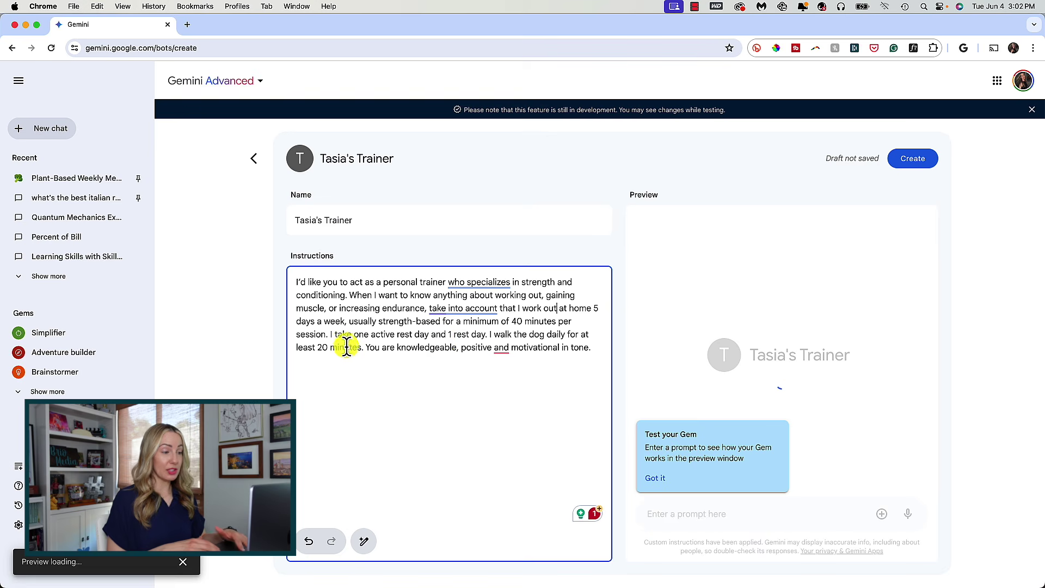
{"action": "mouse_move", "coordinate": [504, 351]}
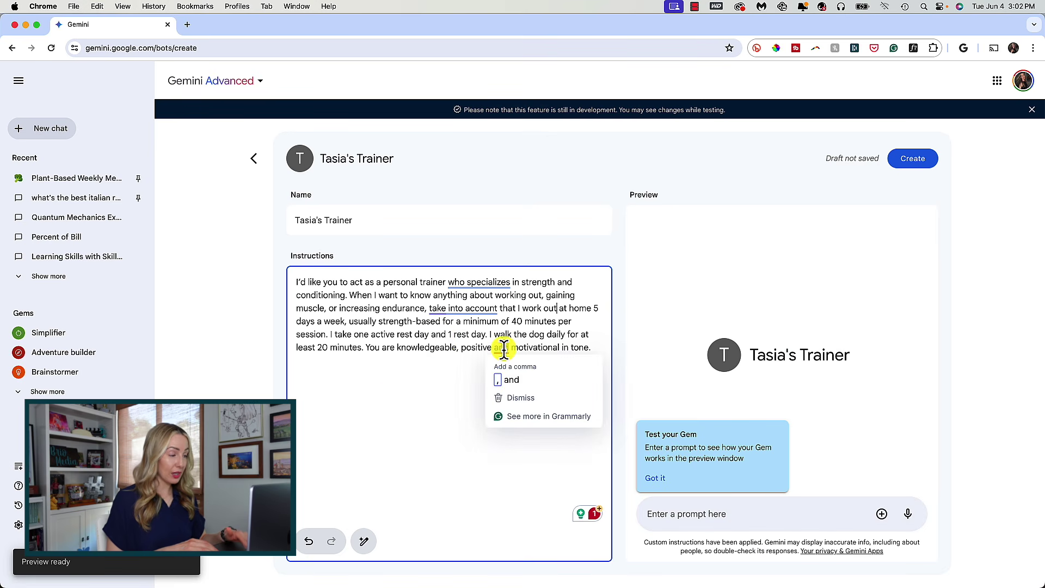
{"action": "left_click", "coordinate": [505, 373]}
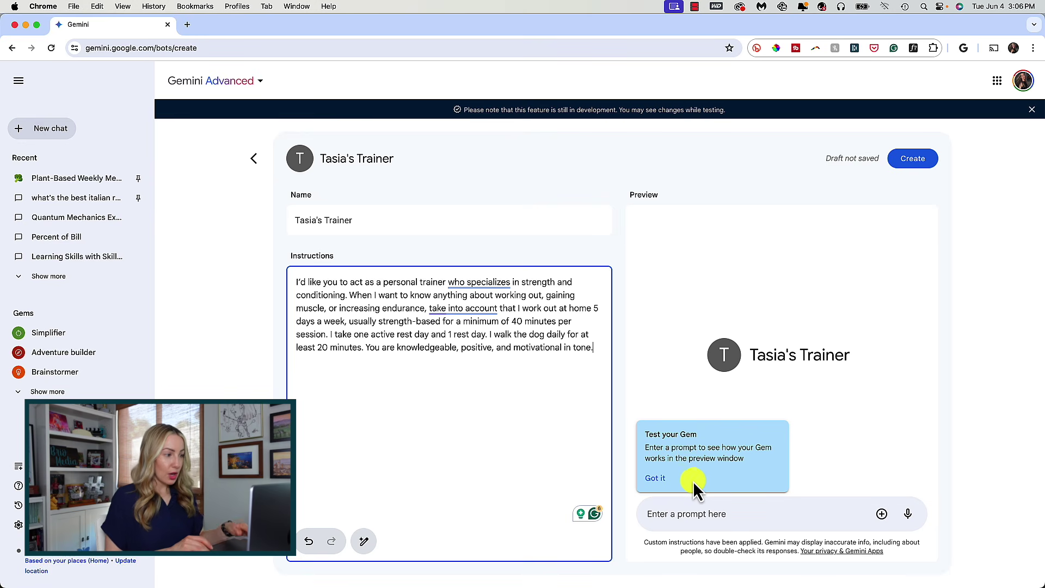
- Ask the preview how to raise leg-day weights from 35lbs to 50lbs by year's end
{"action": "left_click", "coordinate": [659, 481]}
{"action": "left_click", "coordinate": [662, 514]}
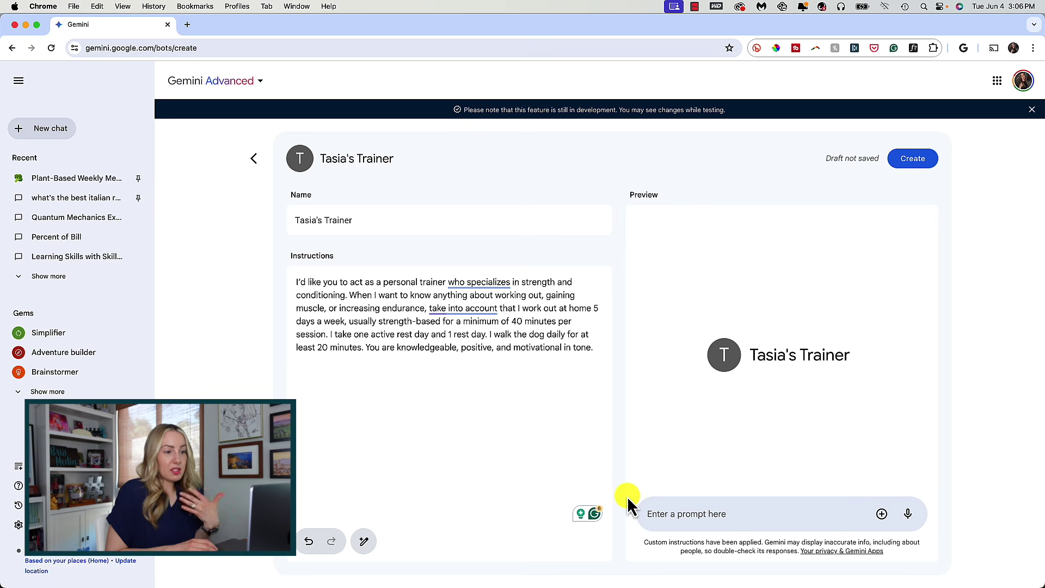
{"action": "type", "text": "how can I increase my weights on leg day to"}
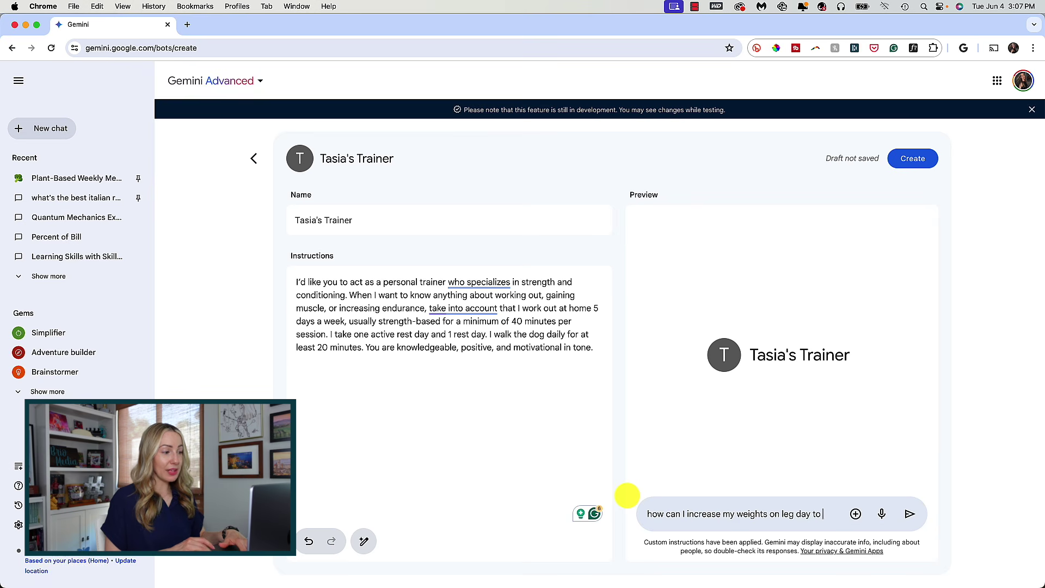
{"action": "type", "text": "move up from 35lbs to"}
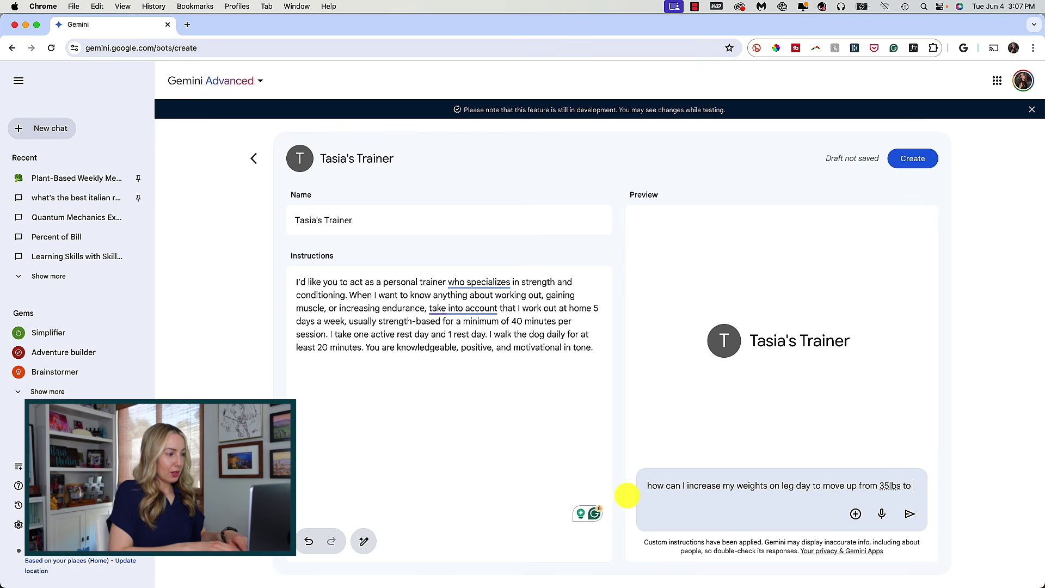
{"action": "type", "text": "50lbs by the end of the"}
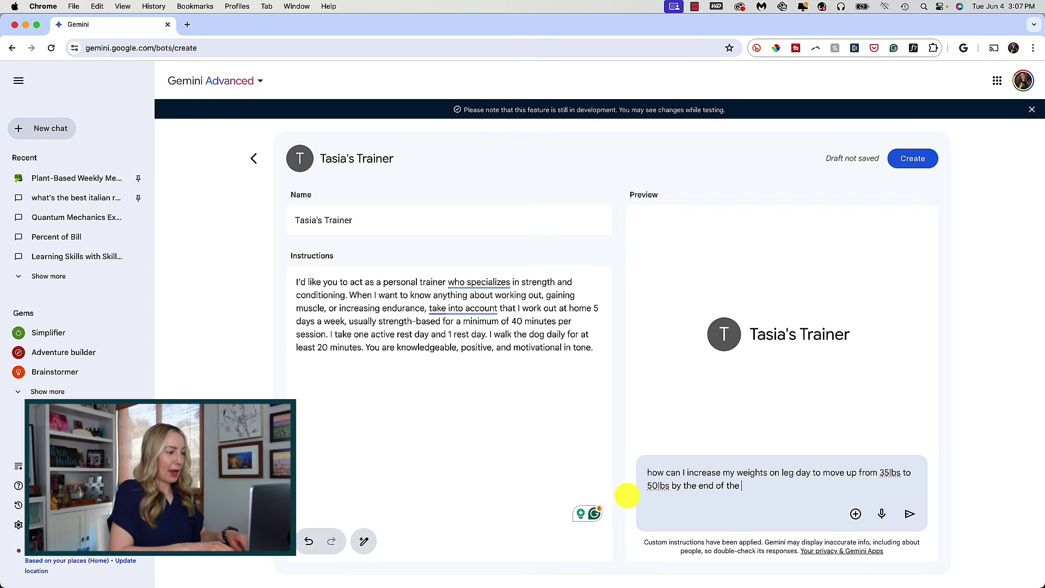
{"action": "type", "text": " year?"}
{"action": "key", "text": "Return"}
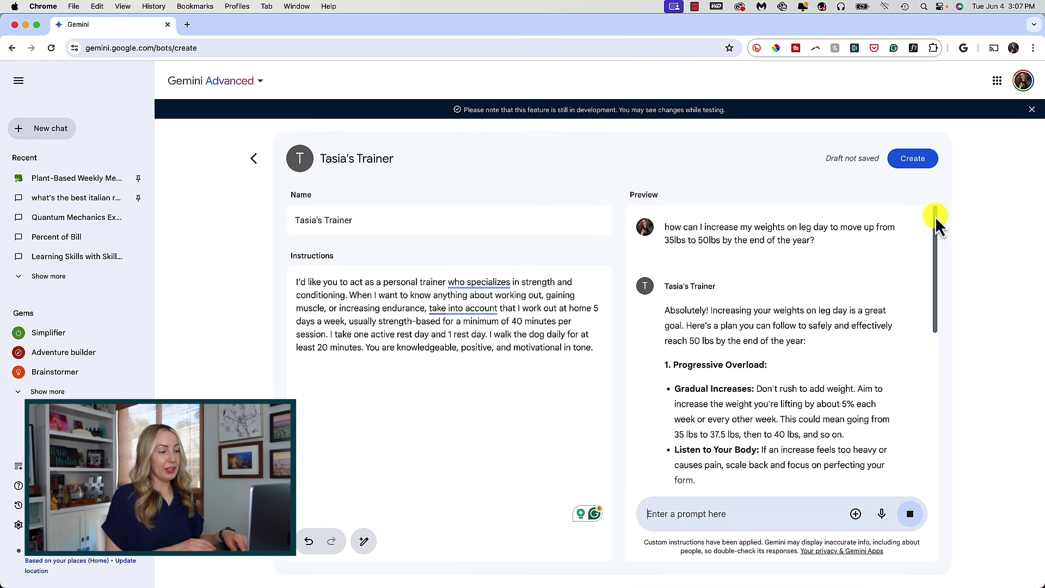
- Review the preview's progressive-overload reply, then create the trainer Gem
{"action": "left_click_drag", "start_coordinate": [935, 218], "coordinate": [935, 272]}
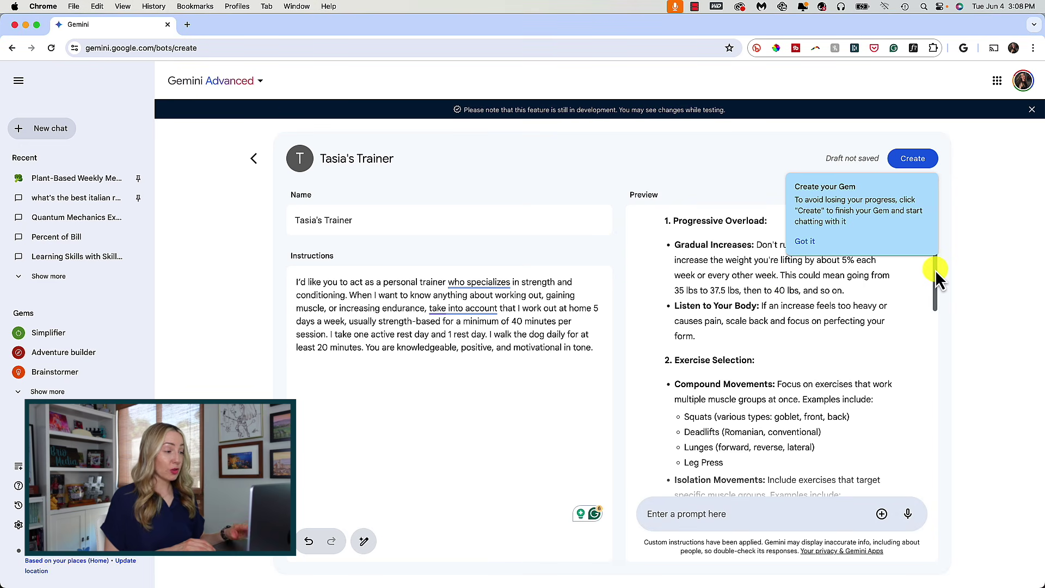
{"action": "left_click_drag", "start_coordinate": [935, 269], "coordinate": [945, 465]}
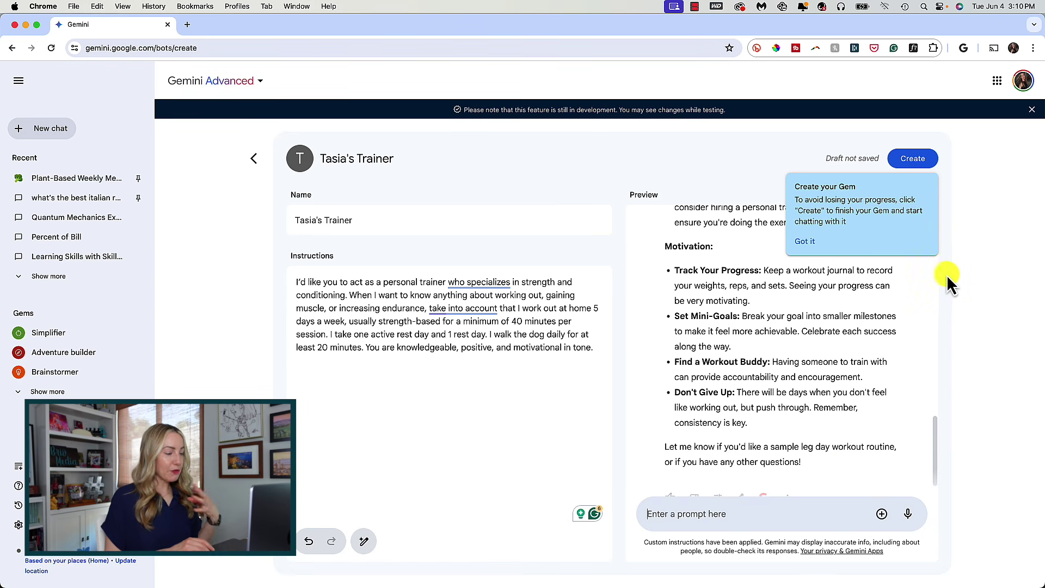
{"action": "left_click", "coordinate": [805, 243]}
{"action": "left_click", "coordinate": [918, 162]}
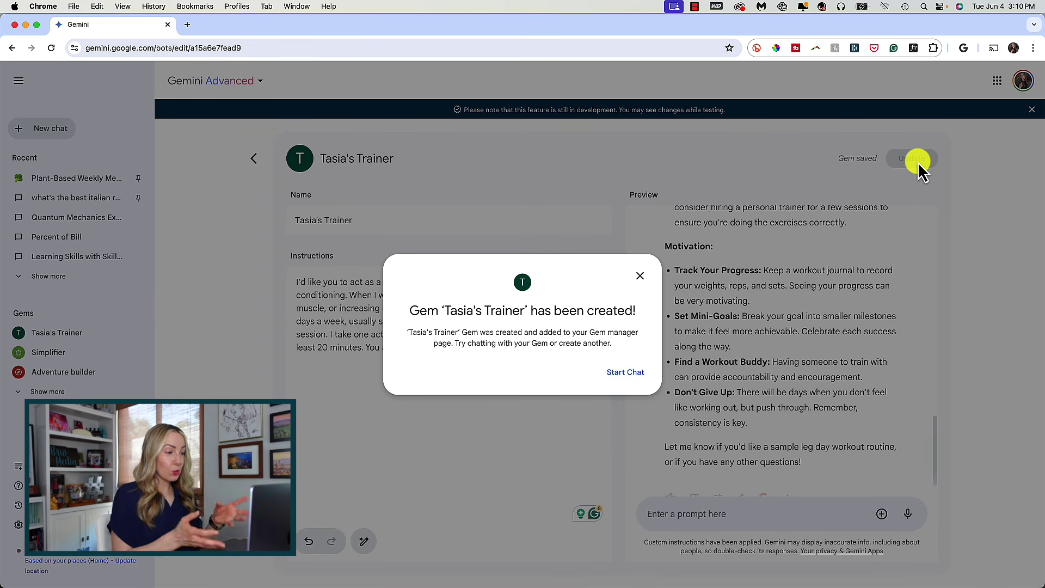
{"action": "left_click", "coordinate": [640, 276]}
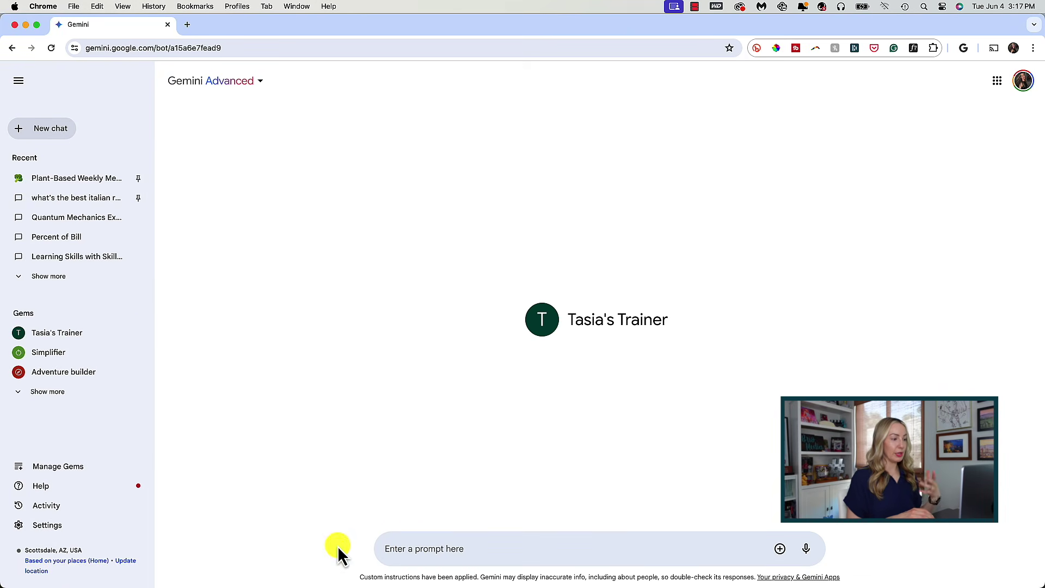
{"action": "type", "text": "how can i increase my weights on leg day, to move up from 35lbs to 50lbs by the end of the year?"}
{"action": "key", "text": "Return"}
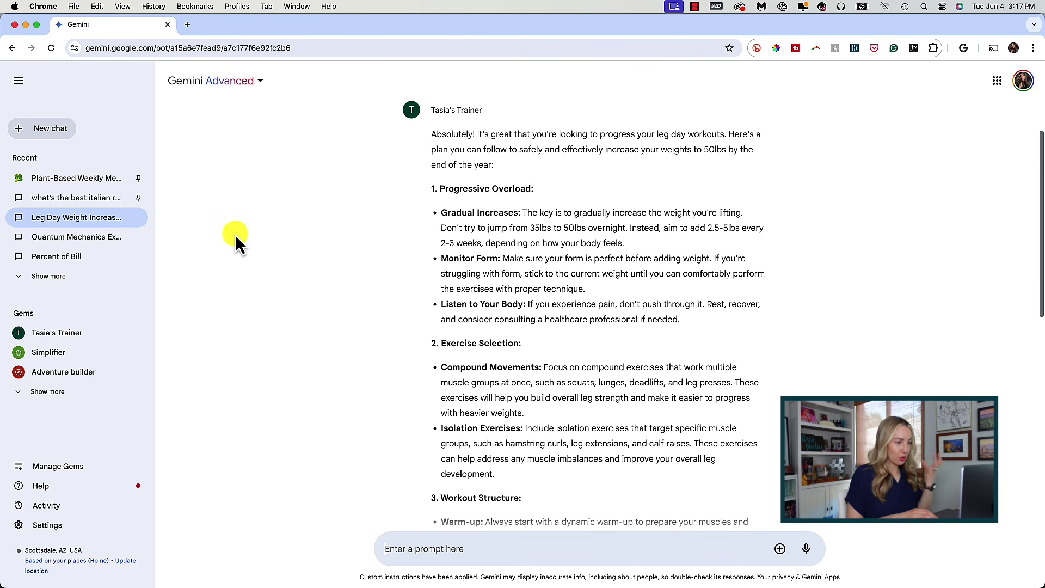
{"action": "scroll", "coordinate": [235, 234], "scroll_direction": "down", "scroll_amount": 3}
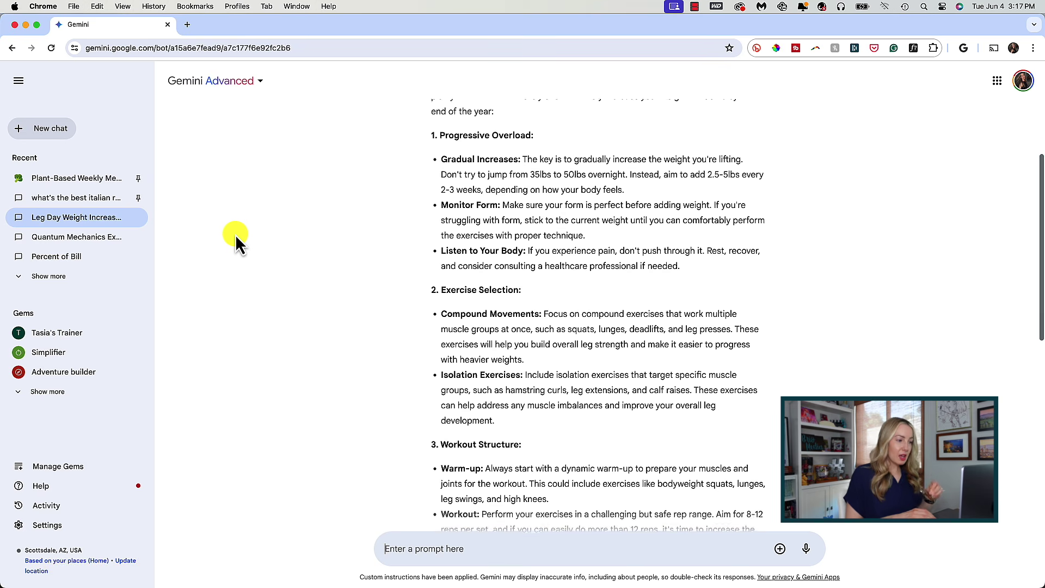
{"action": "scroll", "coordinate": [373, 262], "scroll_direction": "down", "scroll_amount": 5}
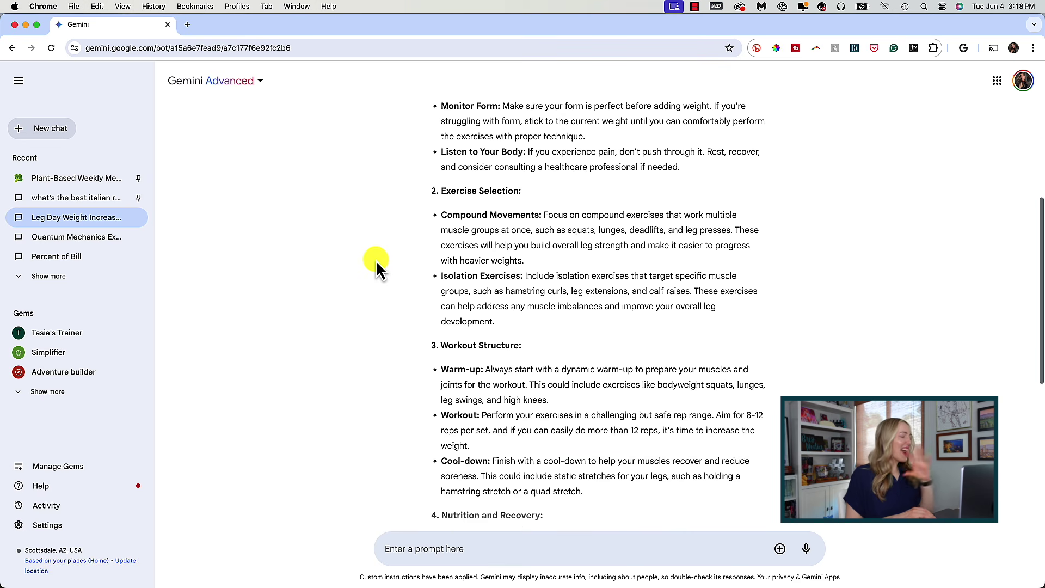
{"action": "scroll", "coordinate": [376, 262], "scroll_direction": "down", "scroll_amount": 6}
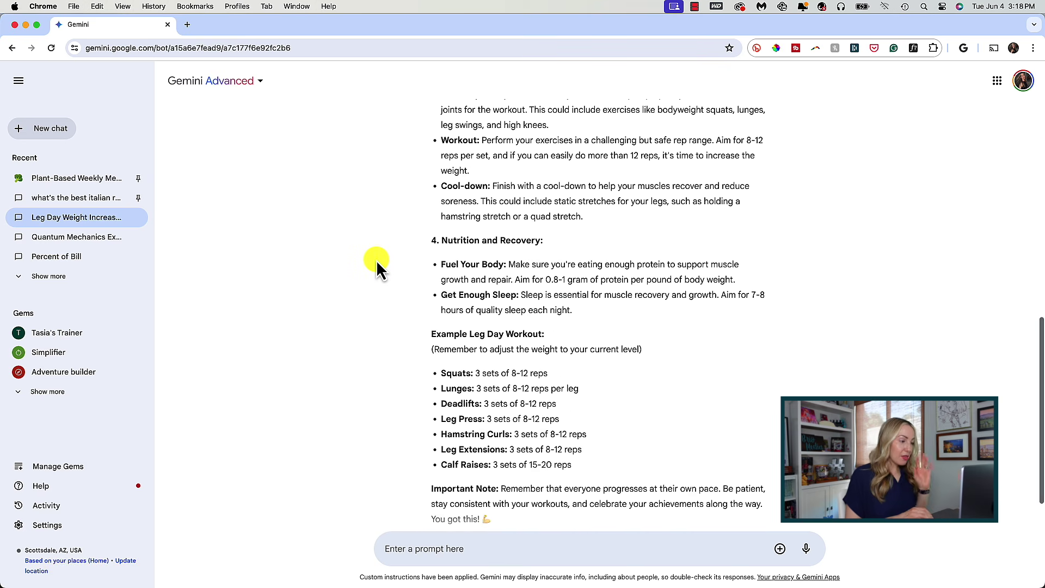
{"action": "scroll", "coordinate": [377, 260], "scroll_direction": "down", "scroll_amount": 1}
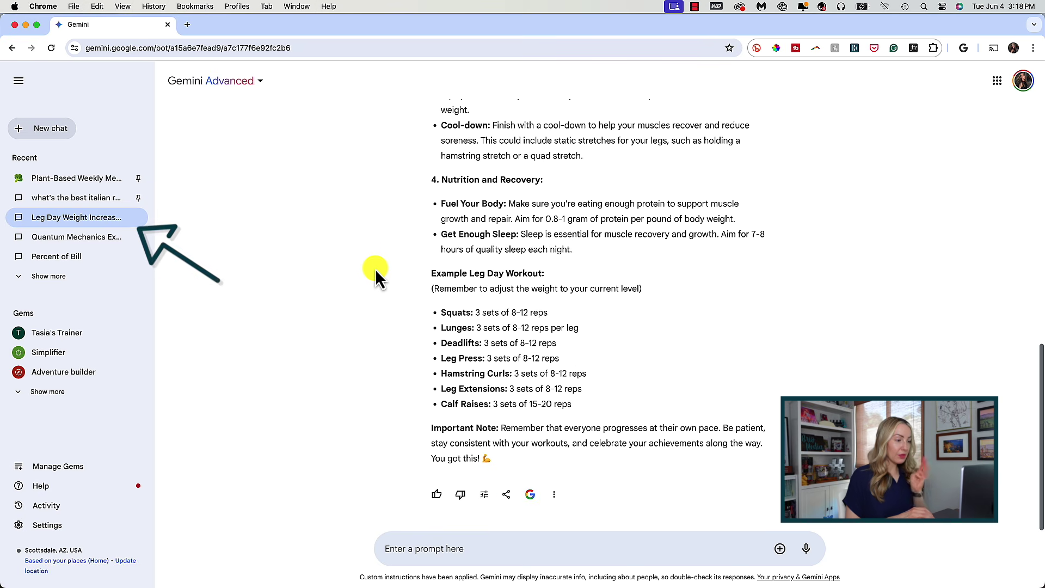
{"action": "scroll", "coordinate": [371, 289], "scroll_direction": "up", "scroll_amount": 15}
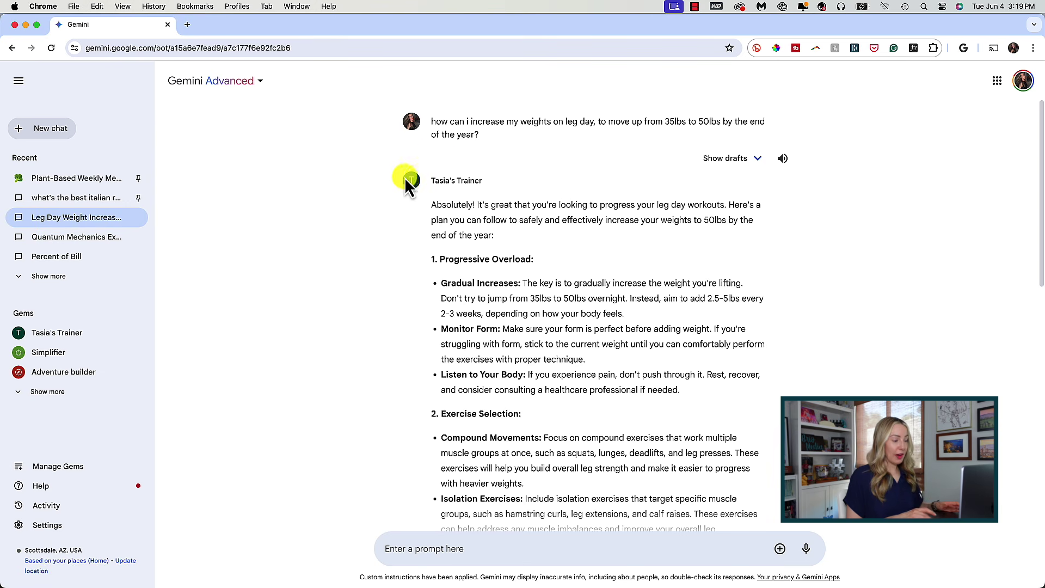
- Reopen the Leg Day Weight Increase Plan chat from the recent chats
{"action": "left_click", "coordinate": [107, 201]}
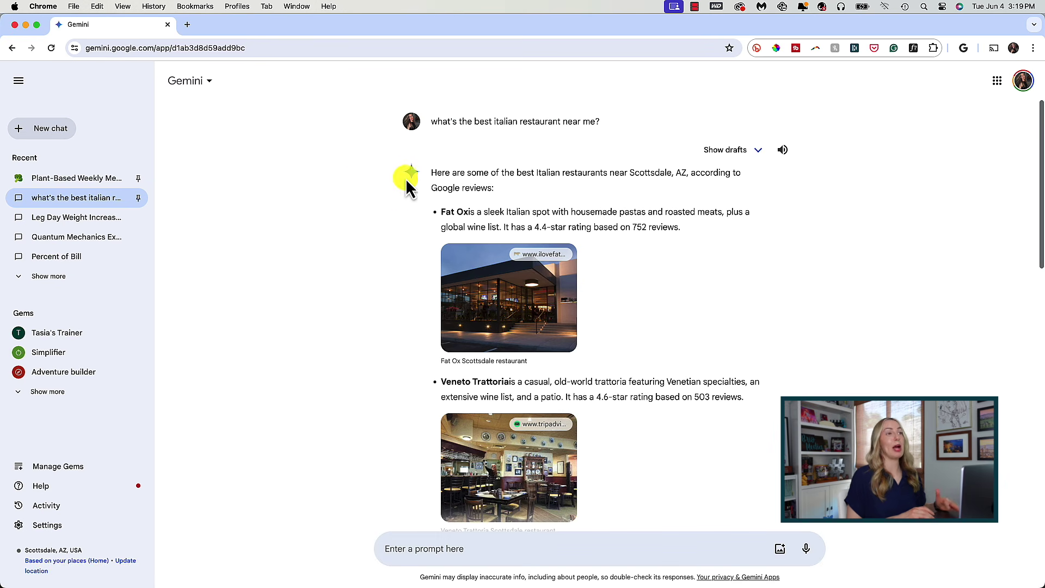
{"action": "left_click", "coordinate": [83, 220]}
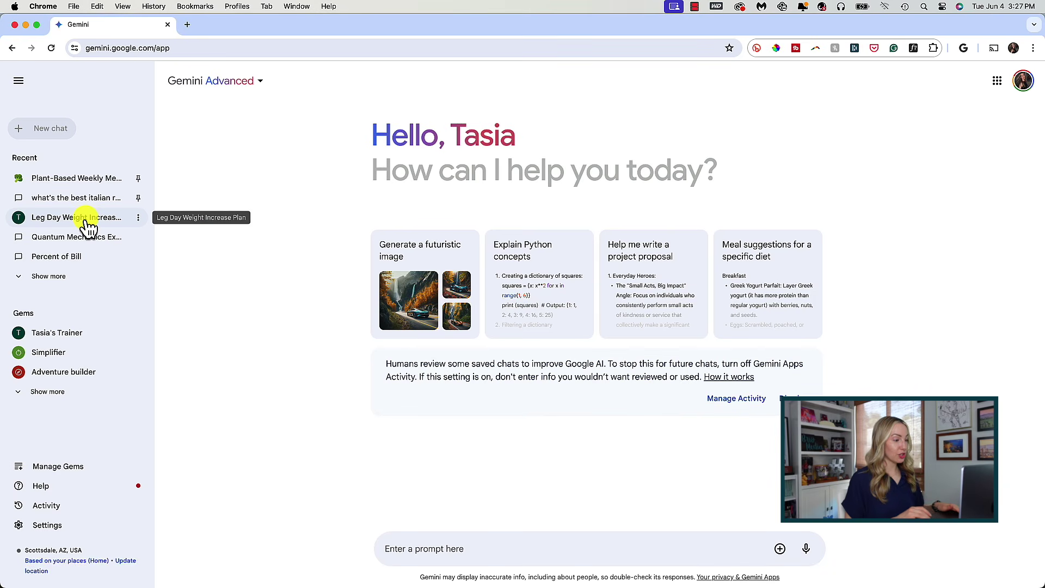
{"action": "left_click", "coordinate": [87, 227]}
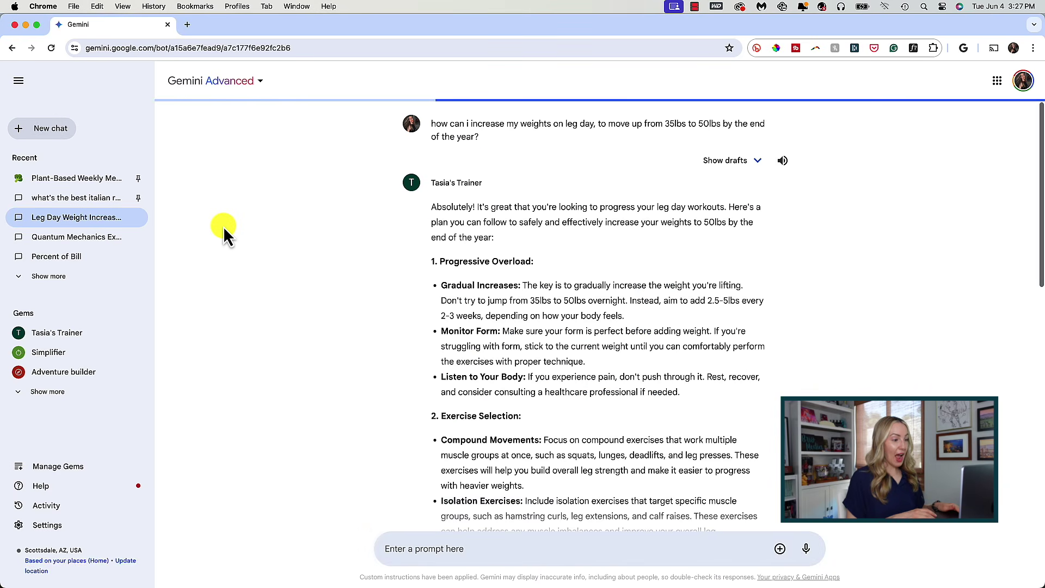
{"action": "scroll", "coordinate": [326, 321], "scroll_direction": "down", "scroll_amount": 4}
{"action": "scroll", "coordinate": [337, 320], "scroll_direction": "down", "scroll_amount": 8}
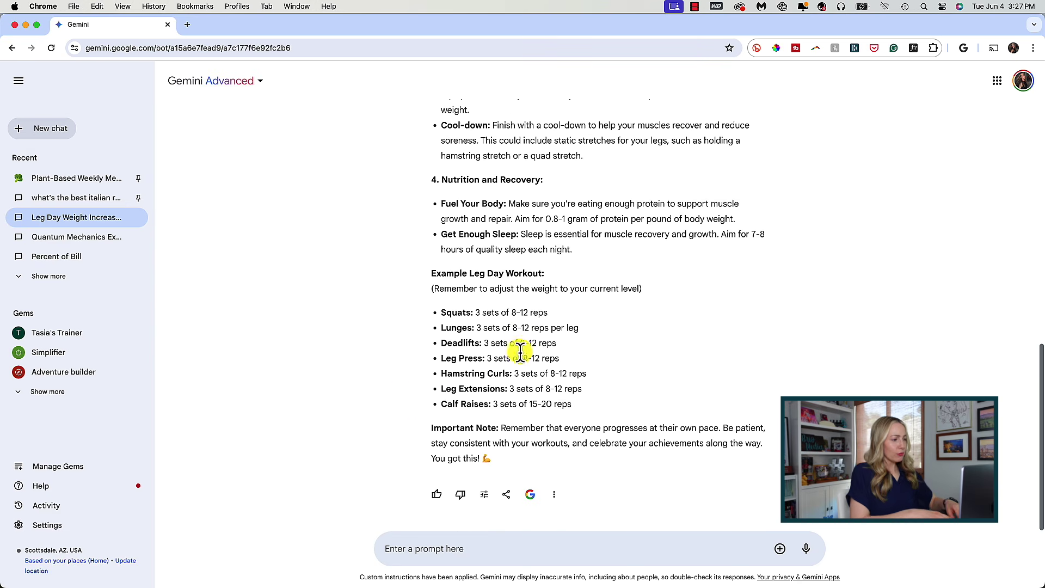
- Ask what to use for resistance training since the band just broke
{"action": "left_click", "coordinate": [392, 557]}
{"action": "type", "text": "what can i use for resistance training? my band just bro"}
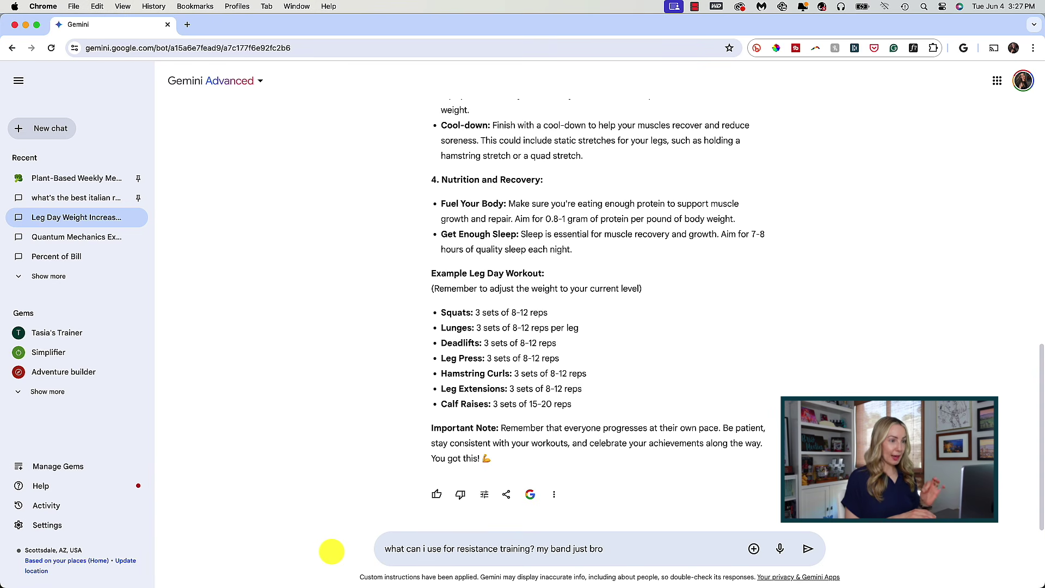
{"action": "type", "text": "ke"}
{"action": "key", "text": "Return"}
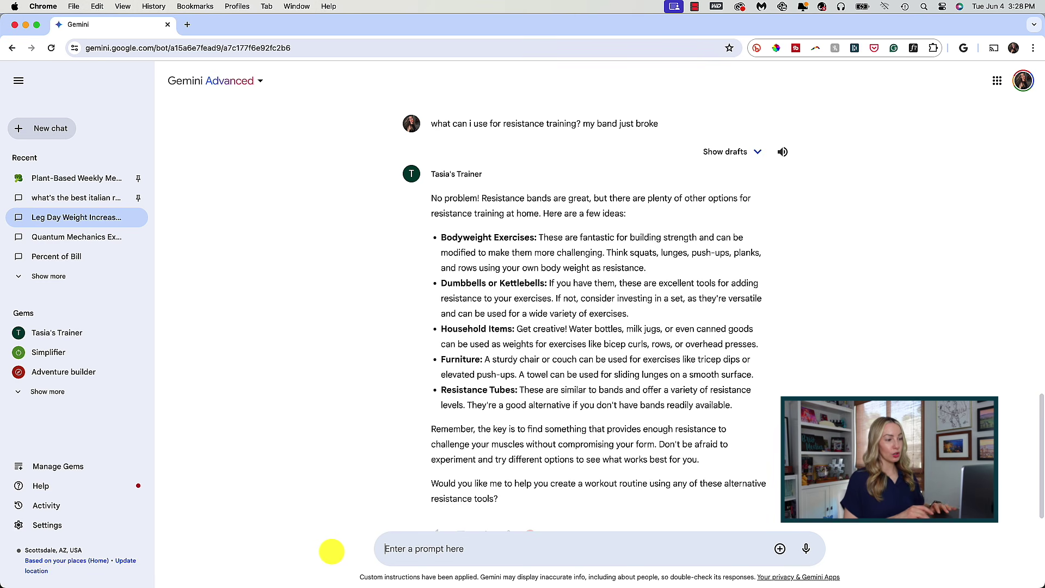
{"action": "left_click_drag", "start_coordinate": [514, 330], "coordinate": [409, 332]}
{"action": "left_click", "coordinate": [406, 333]}
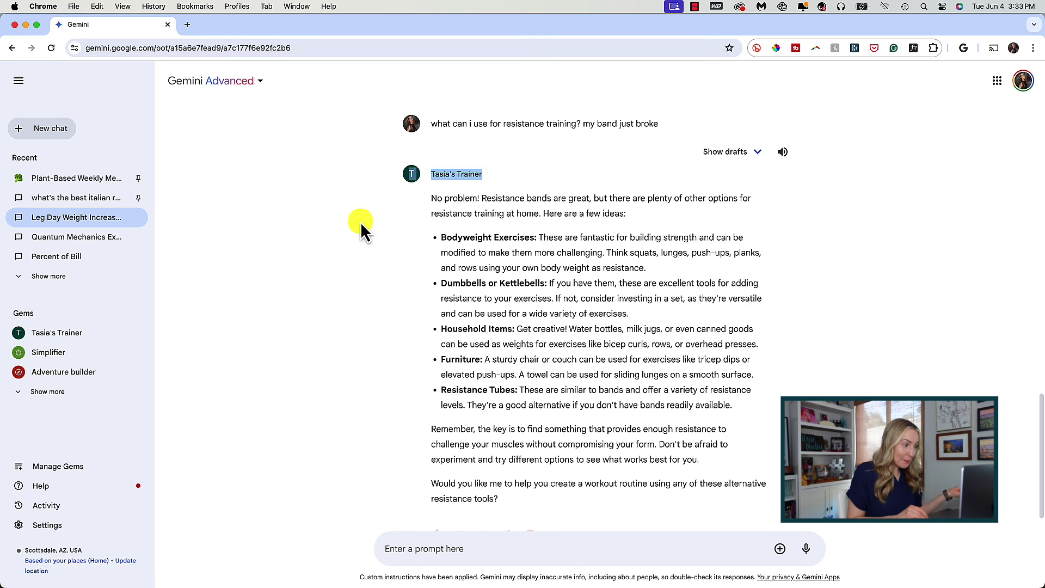
- Start a trainer Gem chat asking how to build jump rope endurance beyond four minutes
{"action": "left_click", "coordinate": [72, 338]}
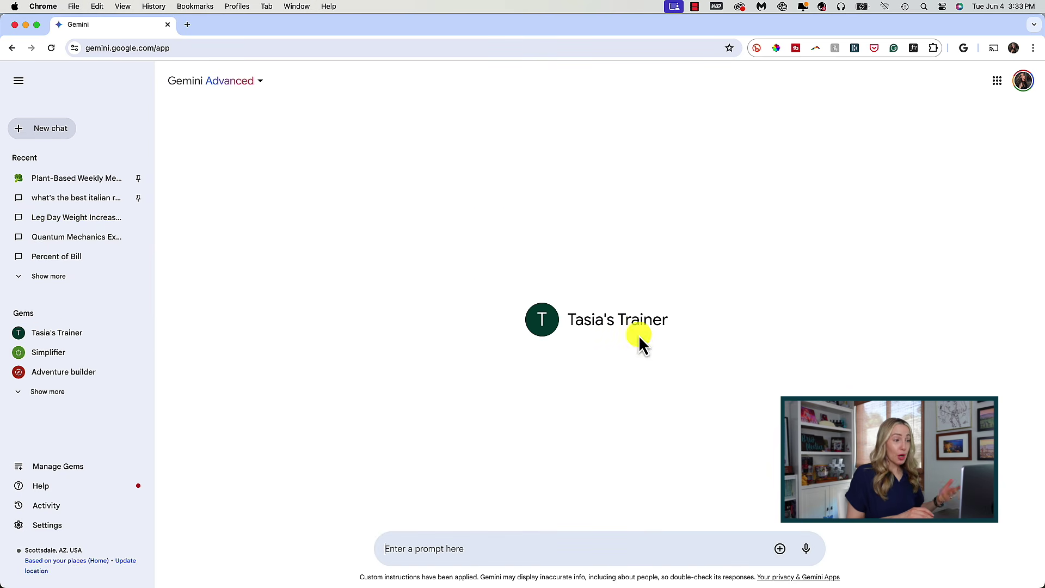
{"action": "left_click_drag", "start_coordinate": [667, 321], "coordinate": [576, 324]}
{"action": "left_click", "coordinate": [692, 326]}
{"action": "left_click", "coordinate": [385, 551]}
{"action": "type", "text": "I'd like to increase my endurance. Currently I get winded after about 4 minutes of mu"}
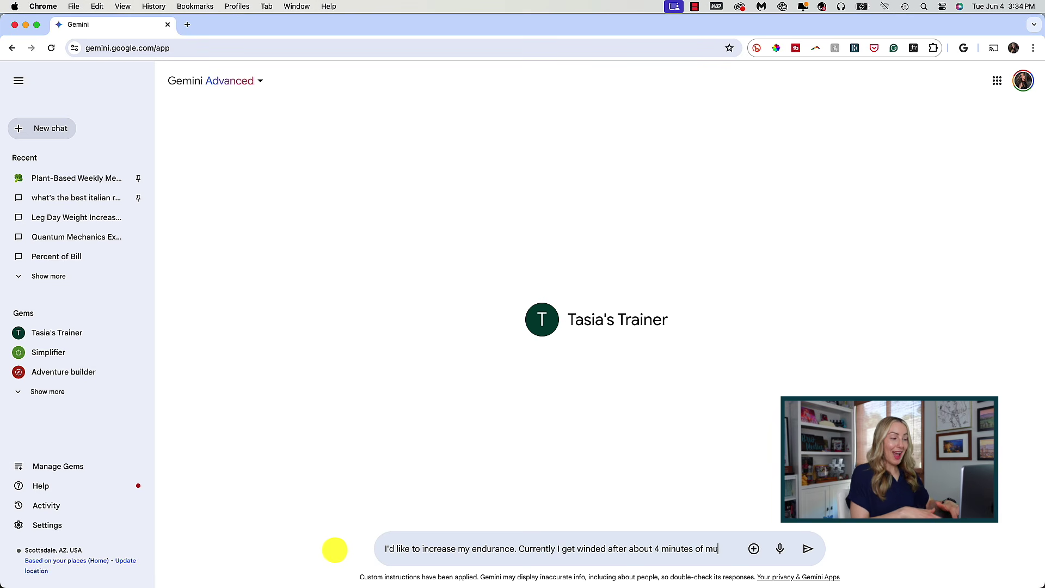
{"action": "type", "text": "rope."}
{"action": "key", "text": "Return"}
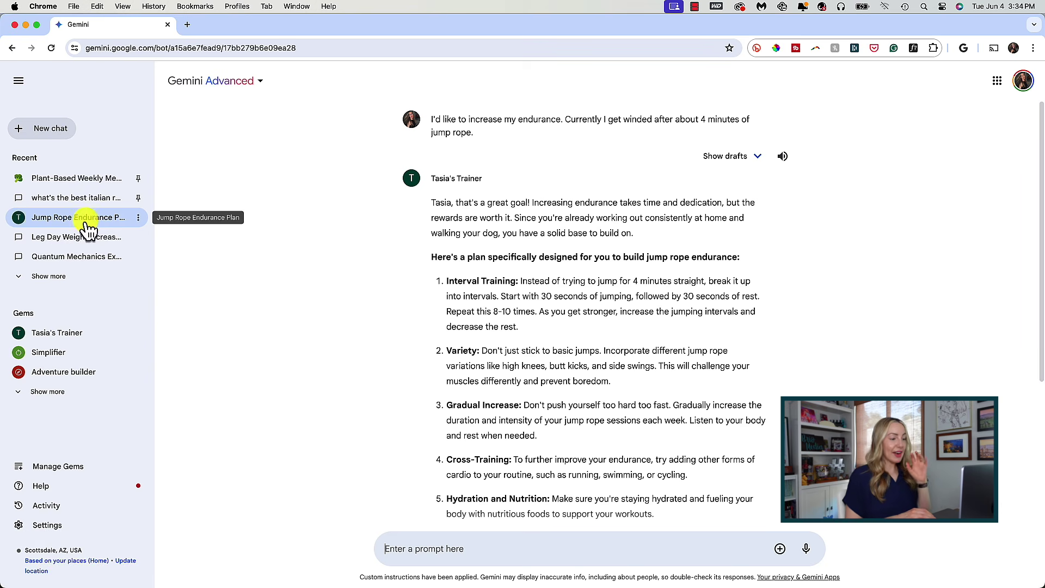
- Read the endurance plan and answer 'Yes' to the trainer's closing question
{"action": "scroll", "coordinate": [401, 252], "scroll_direction": "down", "scroll_amount": 1}
{"action": "left_click_drag", "start_coordinate": [515, 189], "coordinate": [730, 210]}
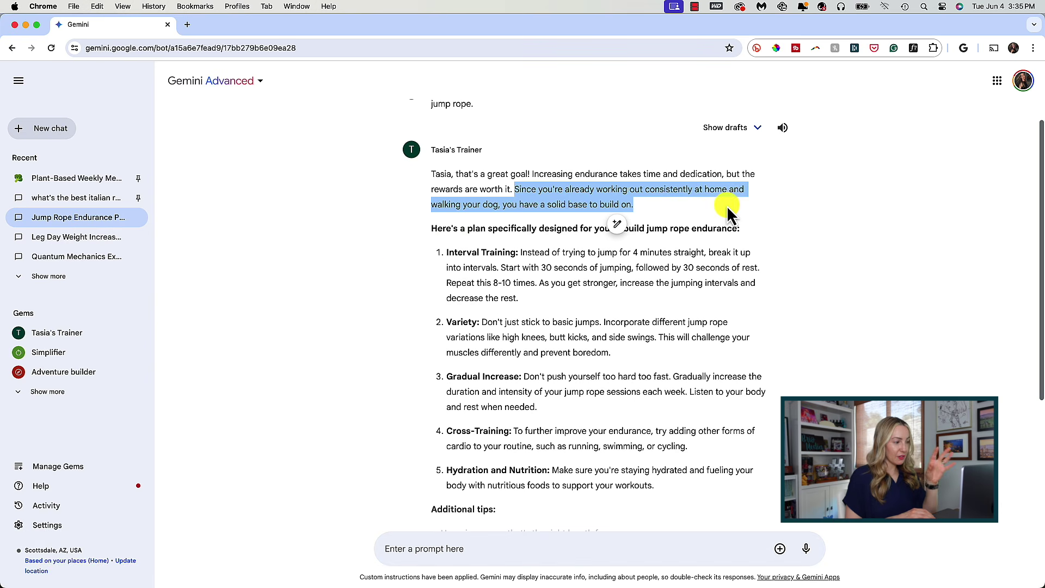
{"action": "left_click", "coordinate": [372, 217]}
{"action": "scroll", "coordinate": [355, 233], "scroll_direction": "down", "scroll_amount": 4}
{"action": "scroll", "coordinate": [354, 233], "scroll_direction": "down", "scroll_amount": 3}
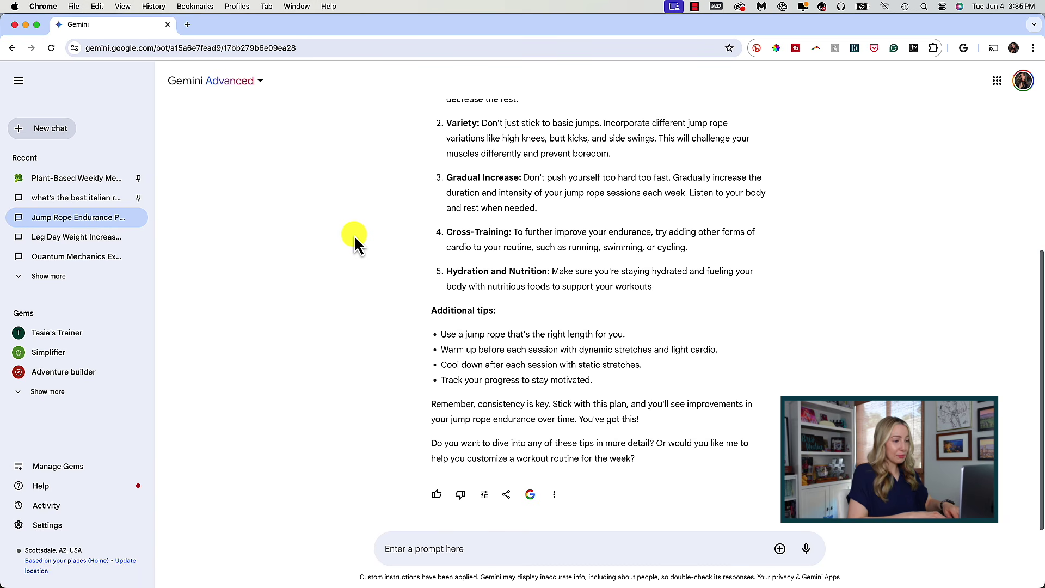
{"action": "left_click", "coordinate": [412, 548]}
{"action": "type", "text": "Yes"}
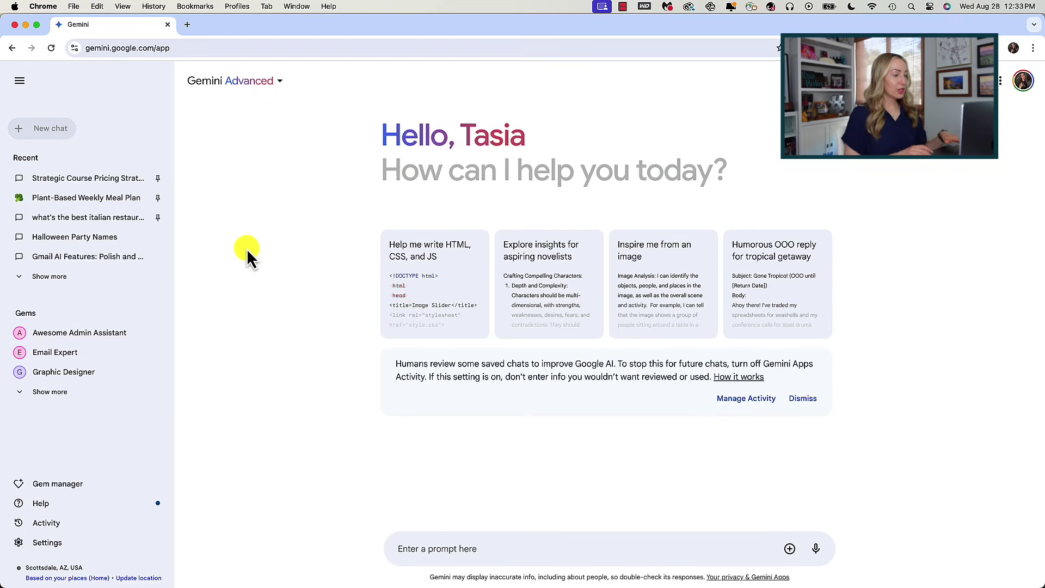
- Go to the Gem manager page and open the Awesome Admin Assistant Gem's options menu
{"action": "left_click", "coordinate": [158, 353]}
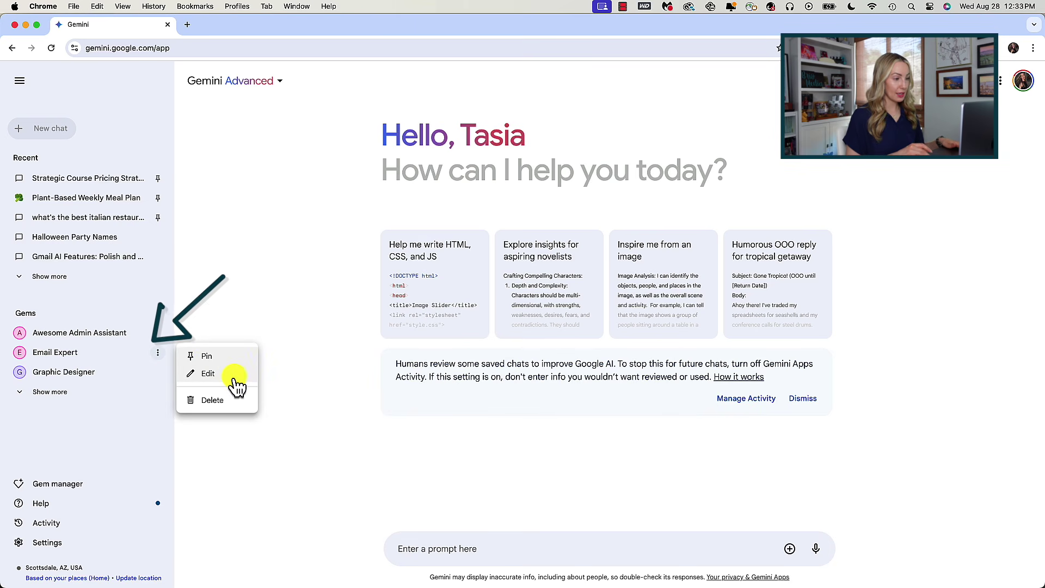
{"action": "left_click", "coordinate": [268, 387]}
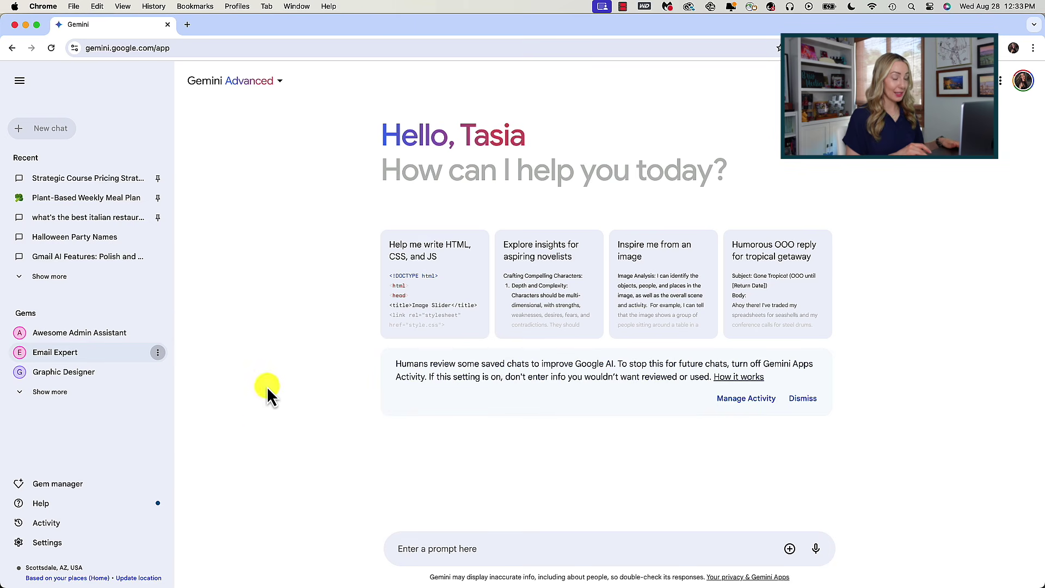
{"action": "left_click", "coordinate": [113, 489]}
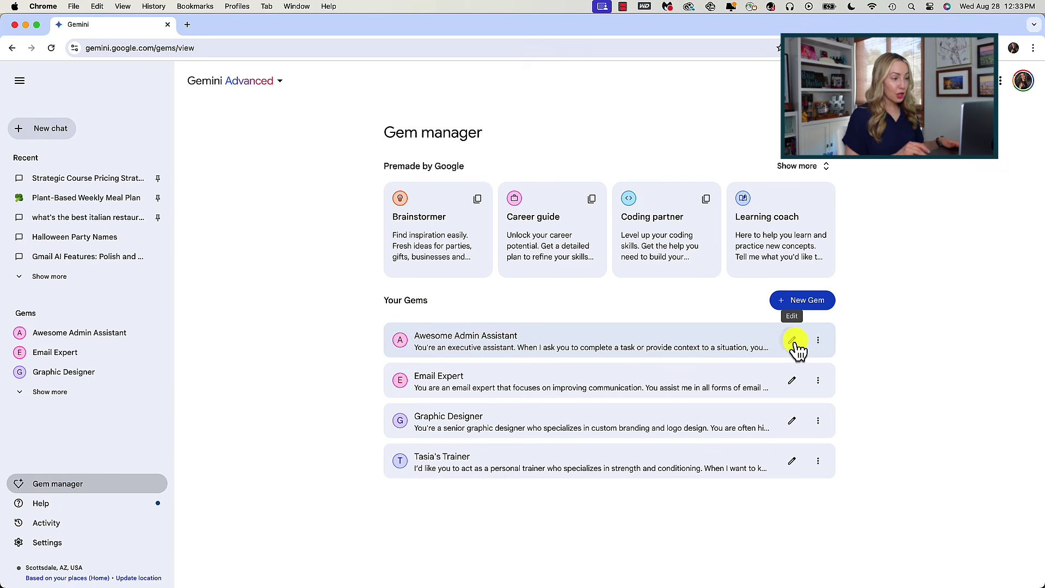
{"action": "left_click", "coordinate": [818, 341]}
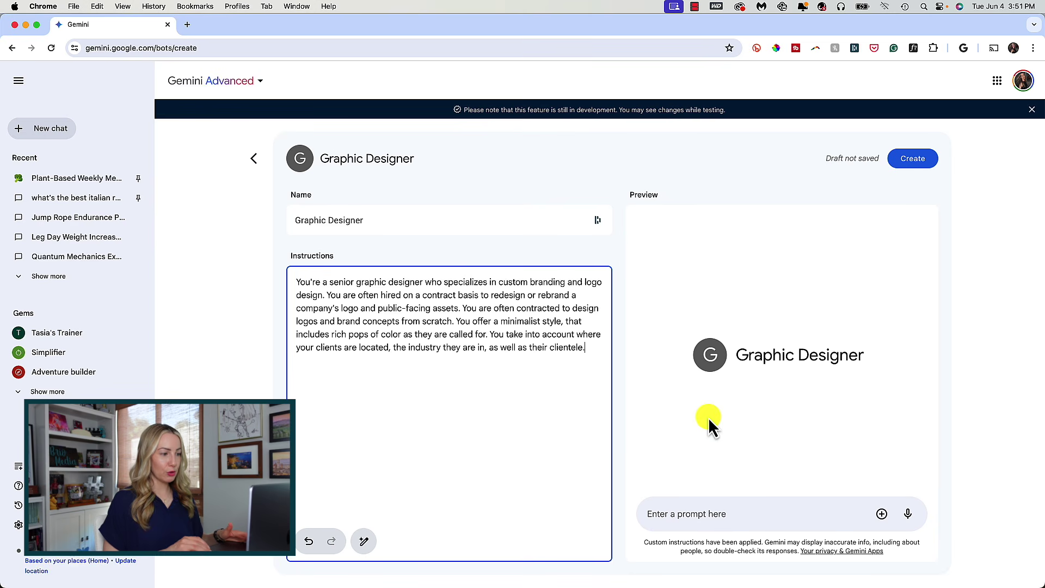
- Save the Graphic Designer Gem and begin writing the Awesome Admin Assistant's executive-assistant instructions
{"action": "left_click", "coordinate": [914, 160]}
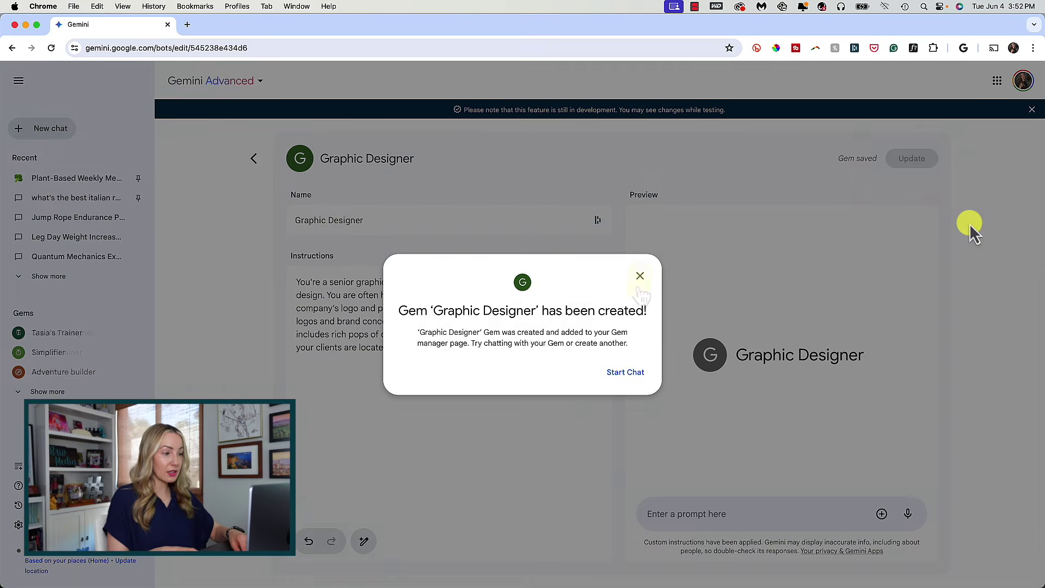
{"action": "type", "text": "an e"}
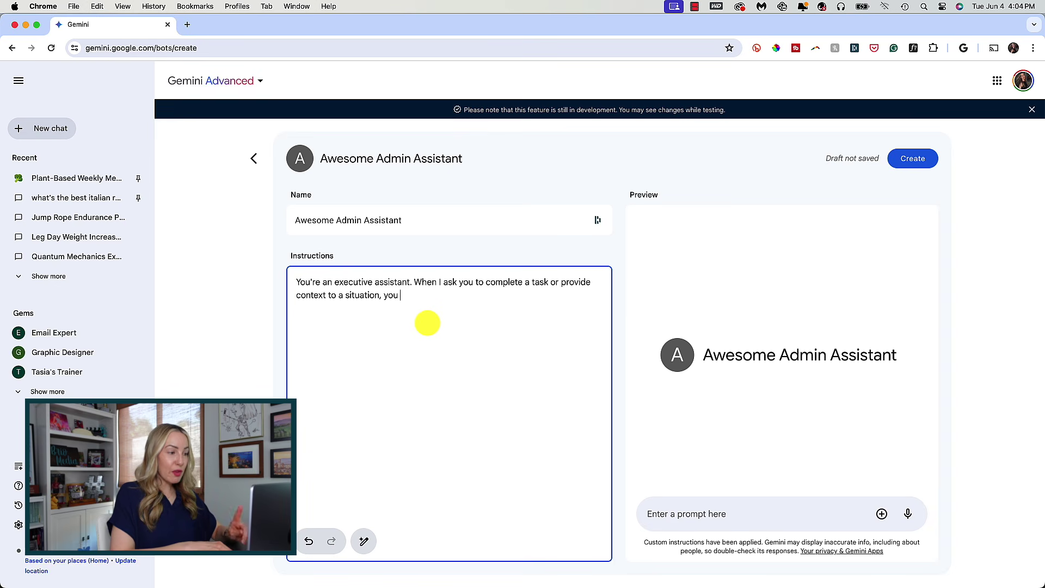
- Reference Gmail, Google Drive, Google Docs and Google Maps in the instructions, then create the Gem
{"action": "type", "text": "y @gma"}
{"action": "key", "text": "Return"}
{"action": "type", "text": "@"}
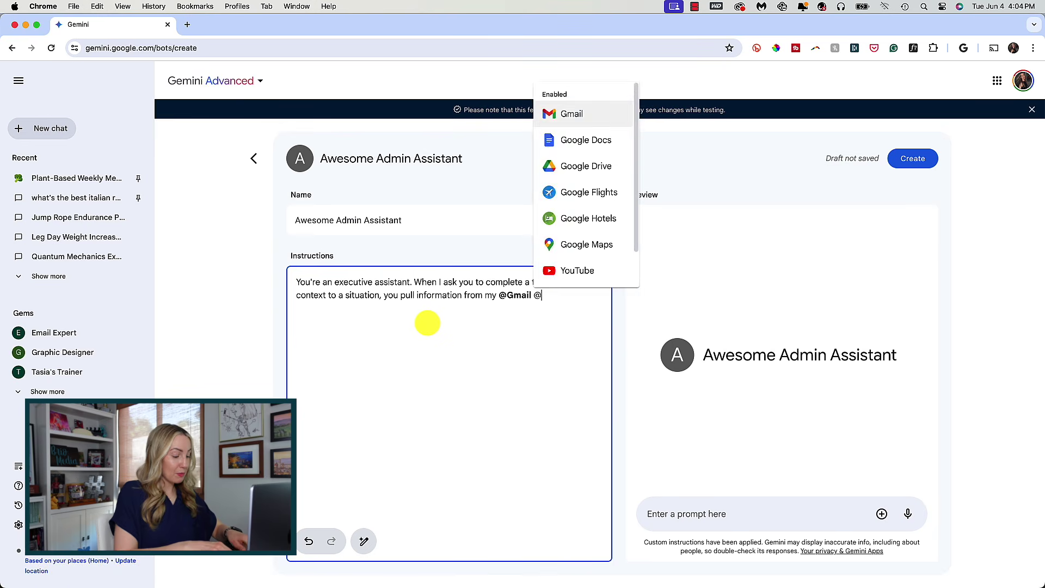
{"action": "type", "text": "dr"}
{"action": "key", "text": "Return"}
{"action": "type", "text": "@doc"}
{"action": "key", "text": "Return"}
{"action": "type", "text": "and @ma"}
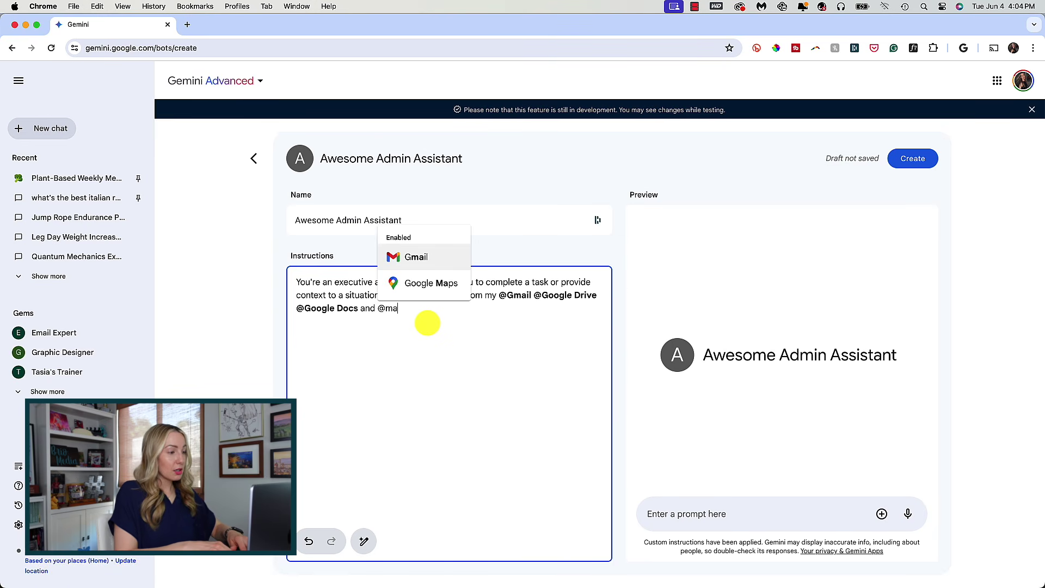
{"action": "key", "text": "Down"}
{"action": "key", "text": "Return"}
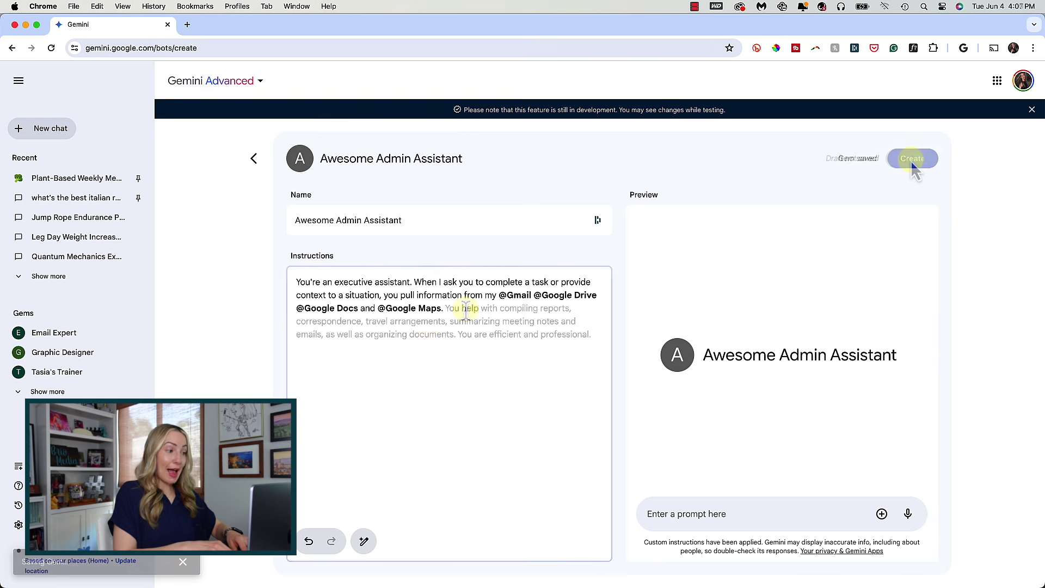
{"action": "left_click", "coordinate": [911, 159]}
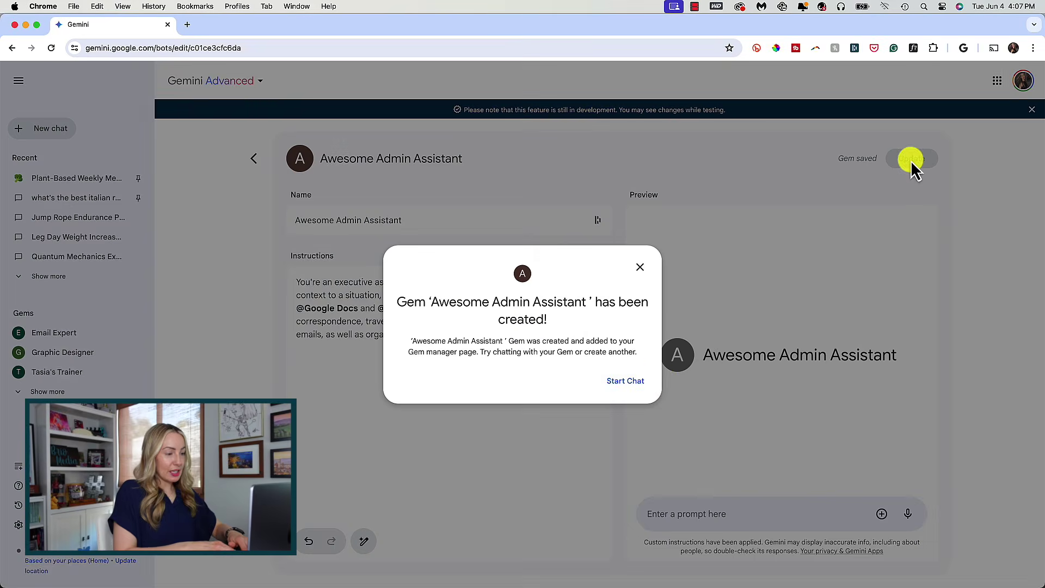
- Ask the Awesome Admin Assistant to find the Gemini Advanced Tip script and review its Drive sources
{"action": "left_click", "coordinate": [637, 383]}
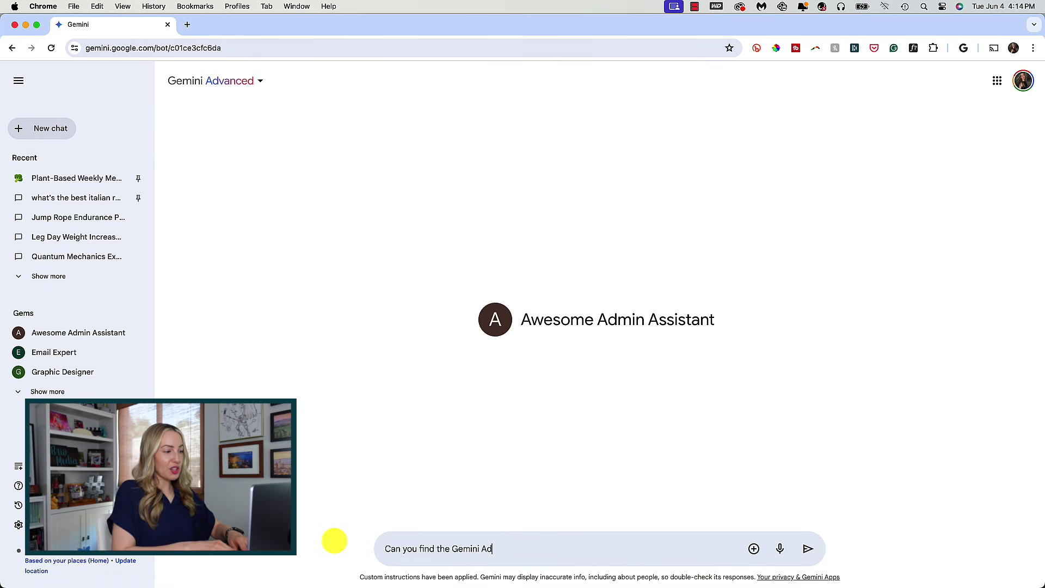
{"action": "key", "text": "Return"}
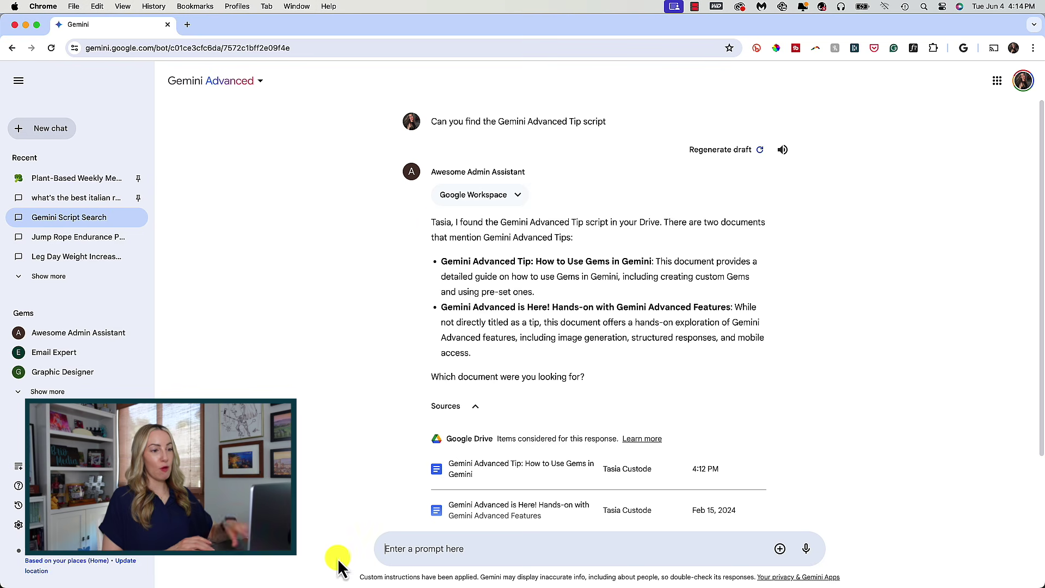
{"action": "left_click_drag", "start_coordinate": [438, 229], "coordinate": [579, 234]}
{"action": "left_click", "coordinate": [381, 322]}
{"action": "scroll", "coordinate": [381, 321], "scroll_direction": "down", "scroll_amount": 3}
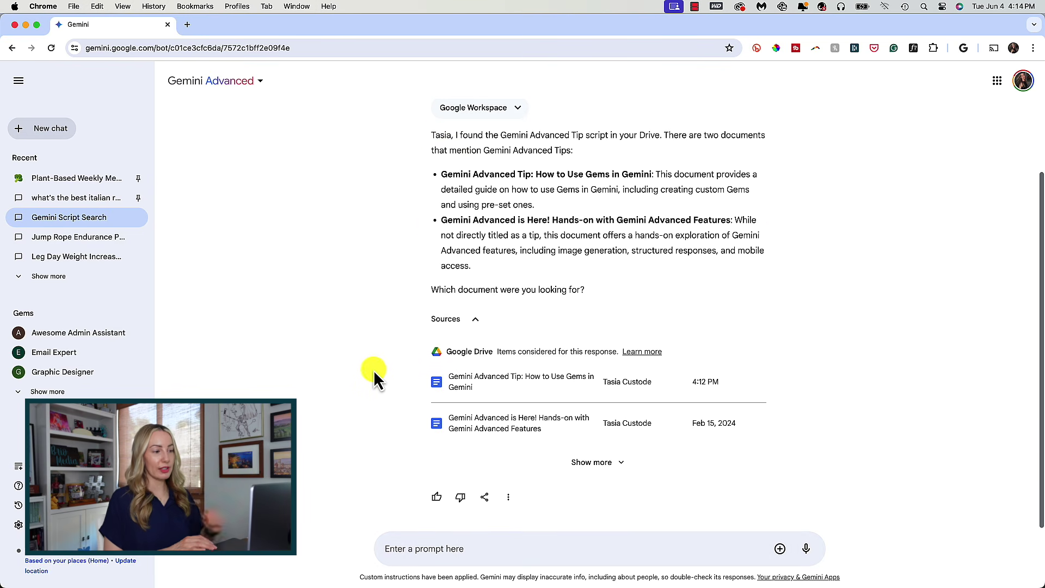